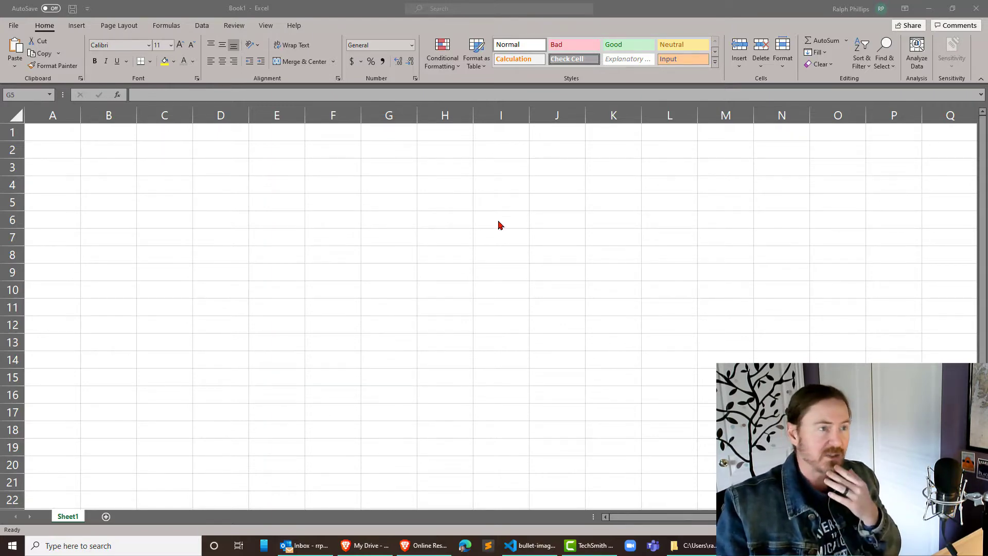
Fill D2:D13 at once with =RANDBETWEEN(90,200) to get random whole numbers.
key(alt+Tab)
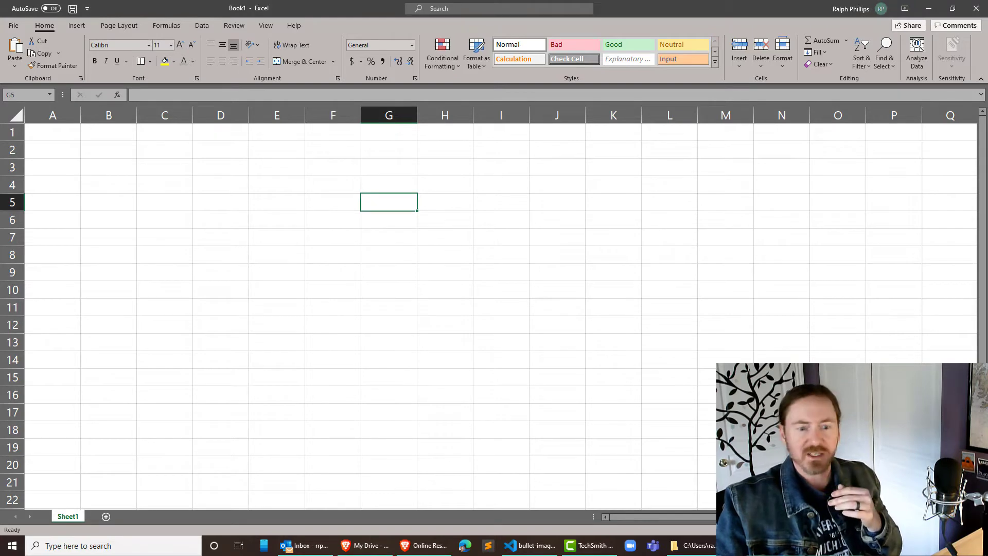
scroll(282, 165, up, 2)
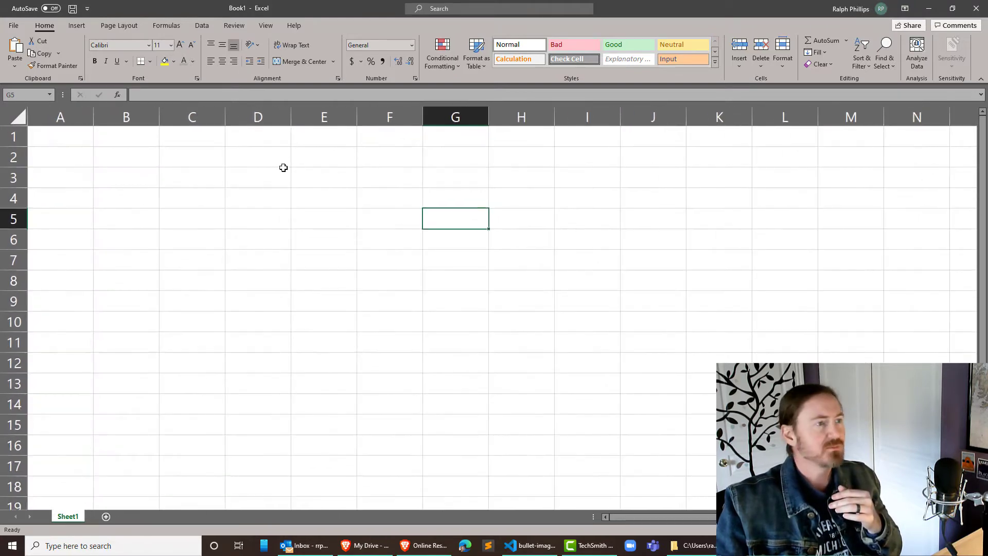
drag(260, 165, 262, 391)
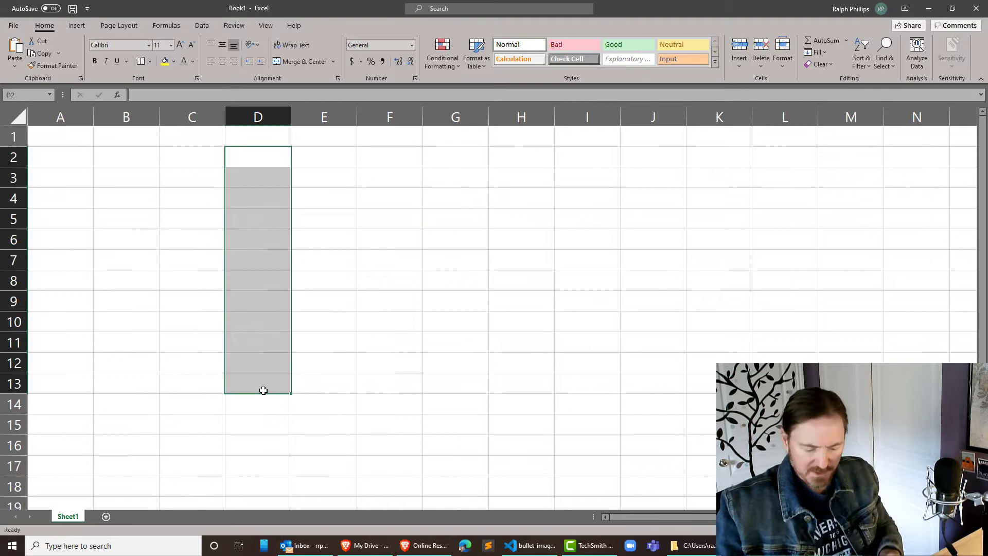
text(=rand)
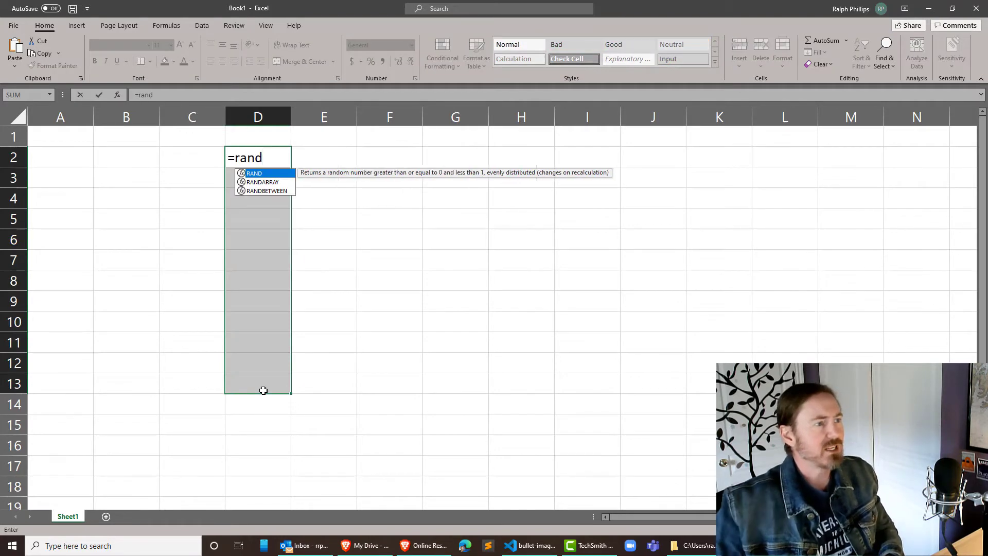
key(Down)
key(Down)
key(Tab)
text(90)
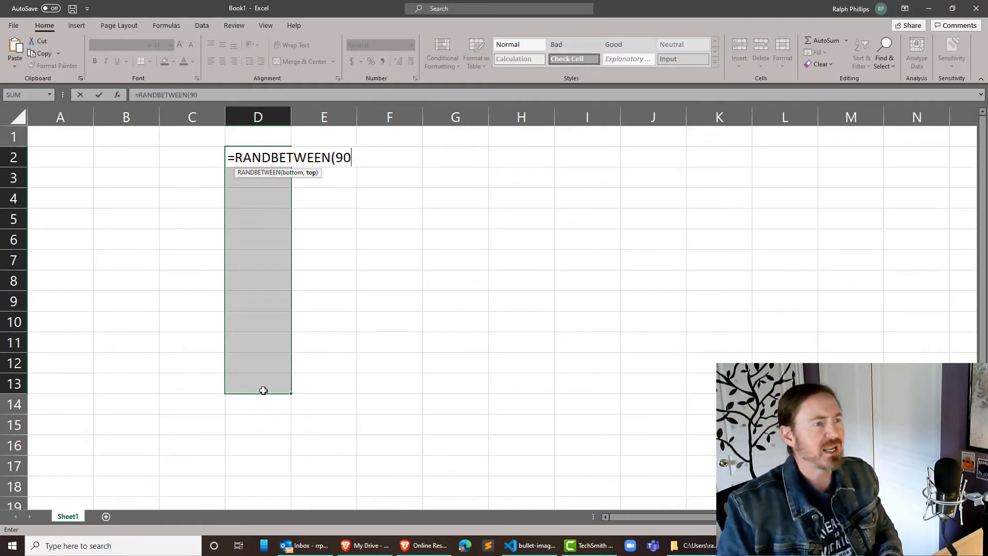
text(,200))
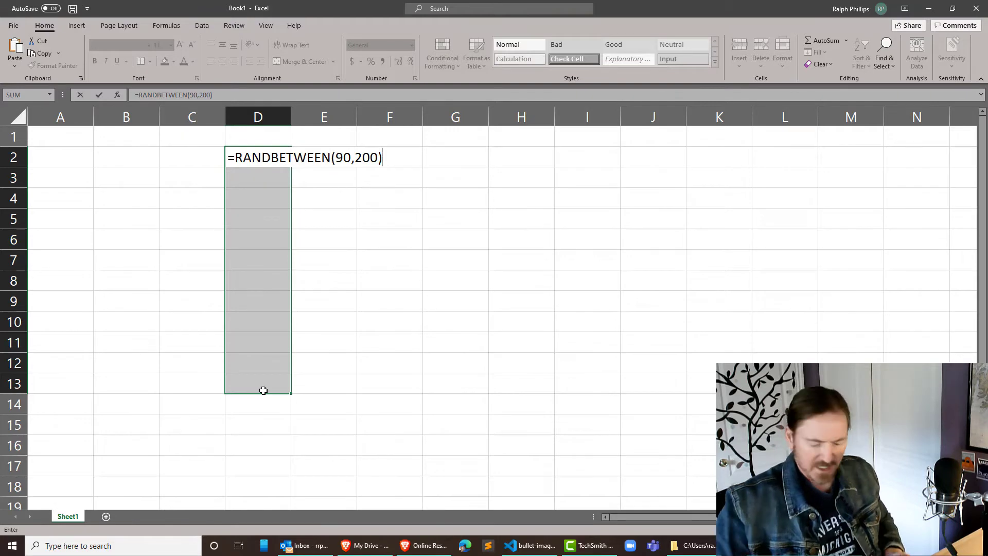
key(ctrl+Return)
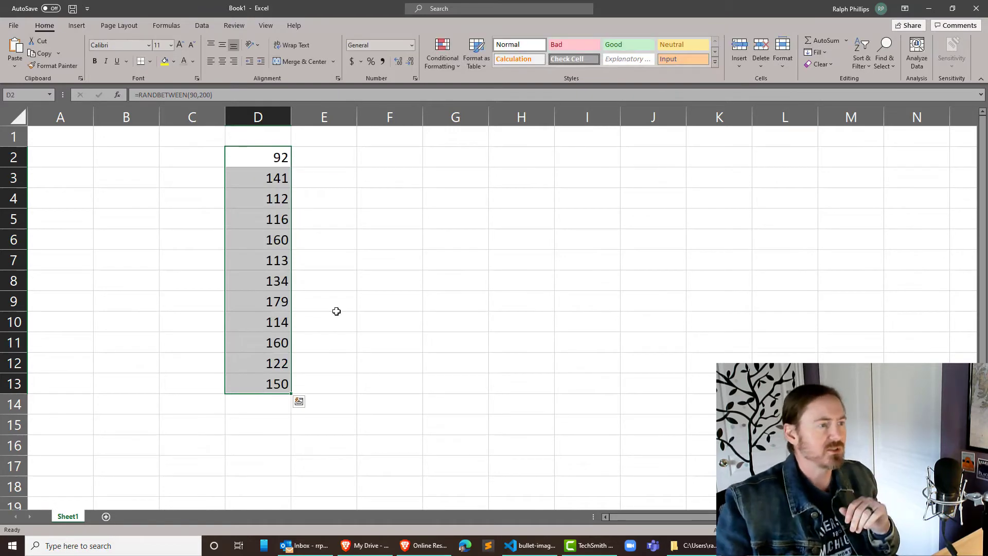
click(350, 238)
Apply the 3 Traffic Lights icon set to the random values in D2:D13.
drag(248, 158, 262, 387)
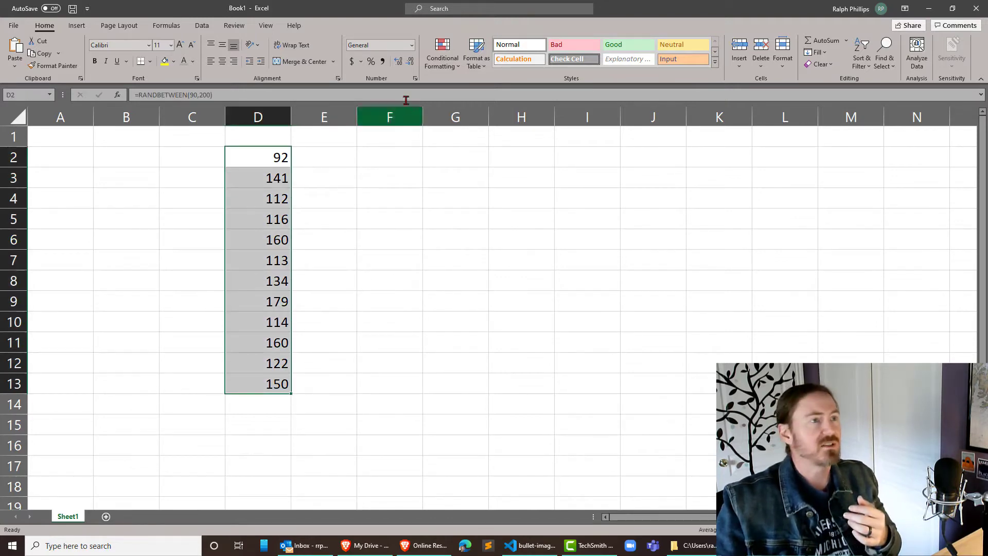
click(455, 67)
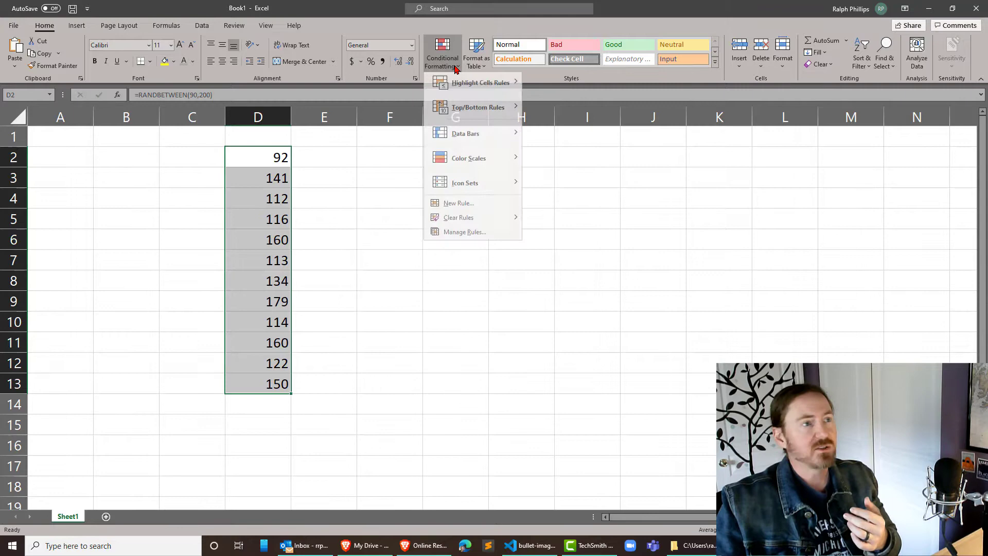
mouse_move(481, 194)
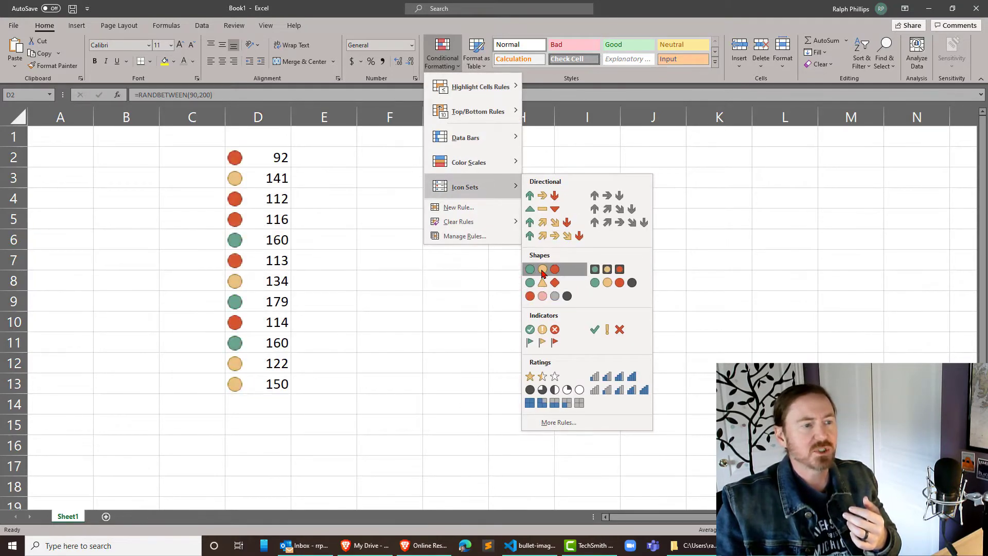
click(542, 274)
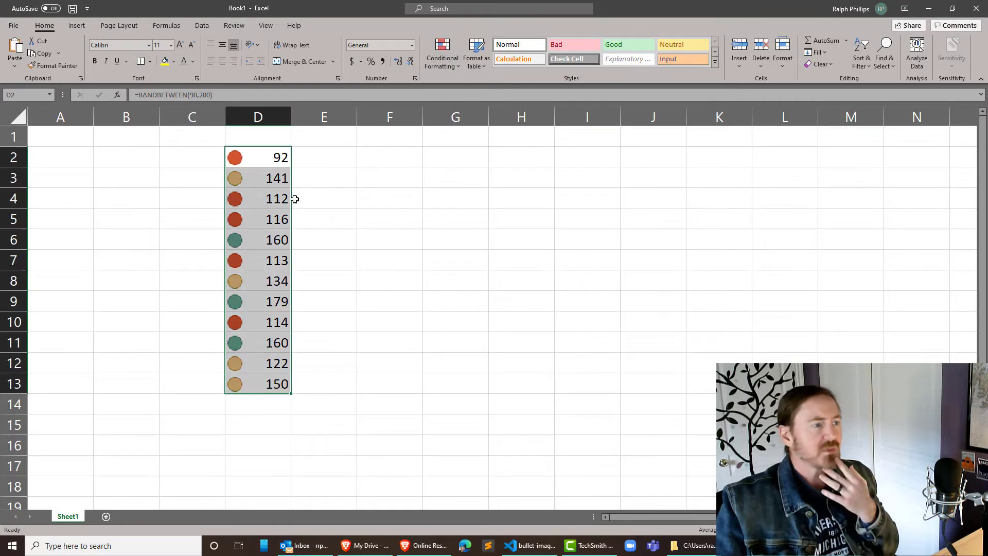
click(413, 236)
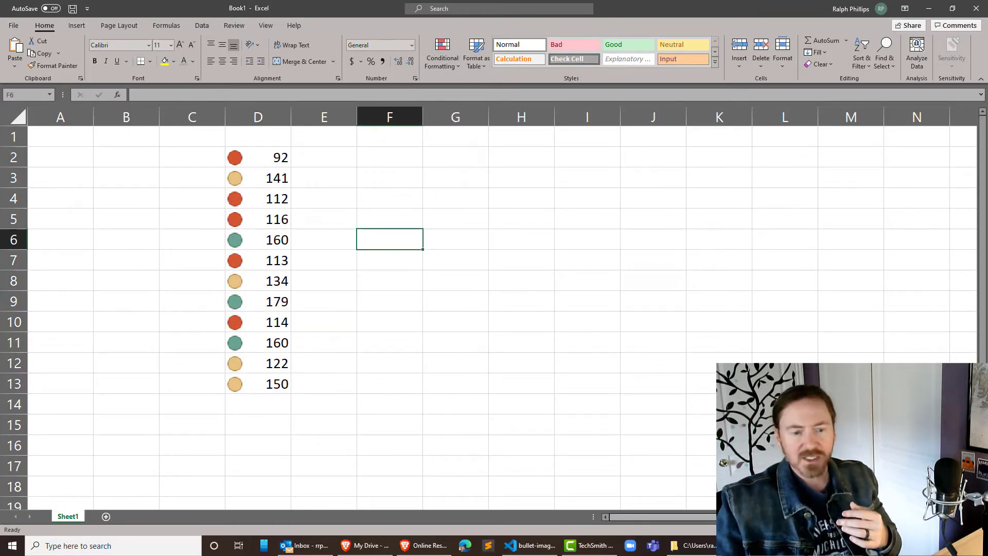
scroll(494, 309, down, 2)
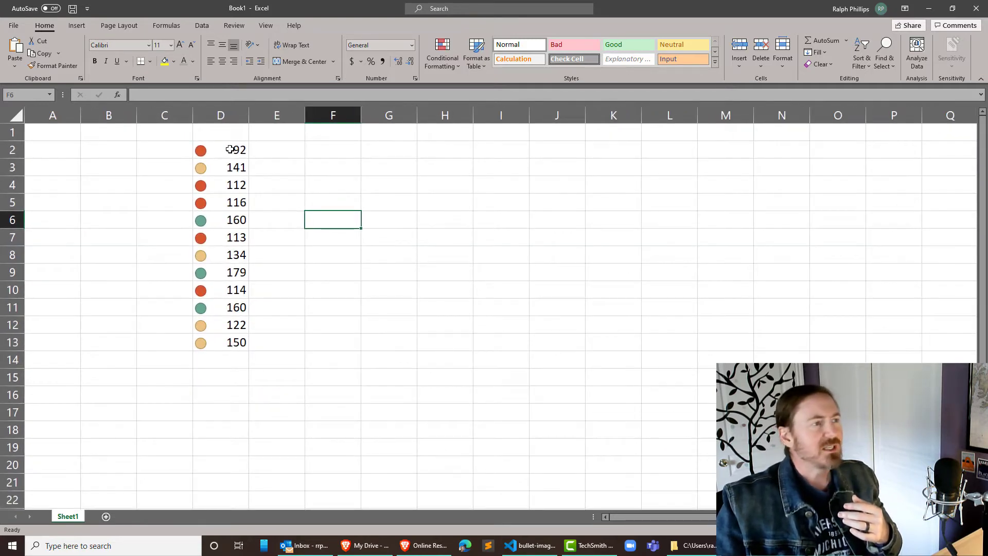
Edit the Icon Set rule thresholds to 80 percent for green and 50 percent for yellow.
drag(230, 149, 232, 342)
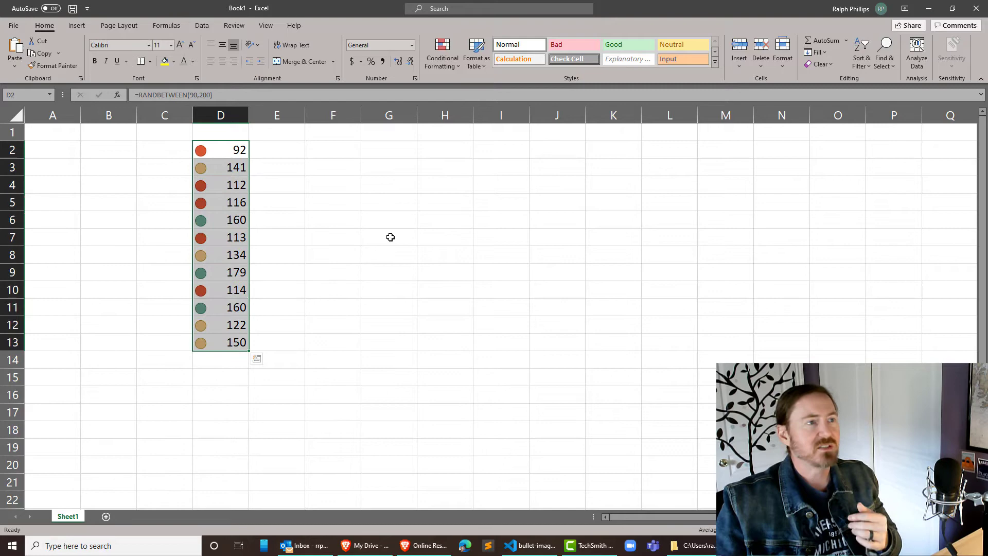
click(454, 71)
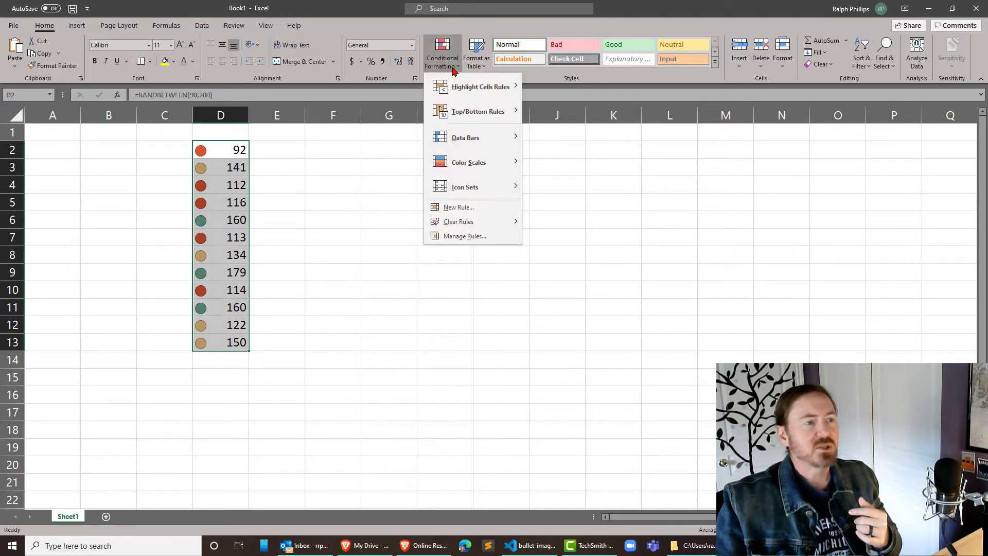
click(472, 238)
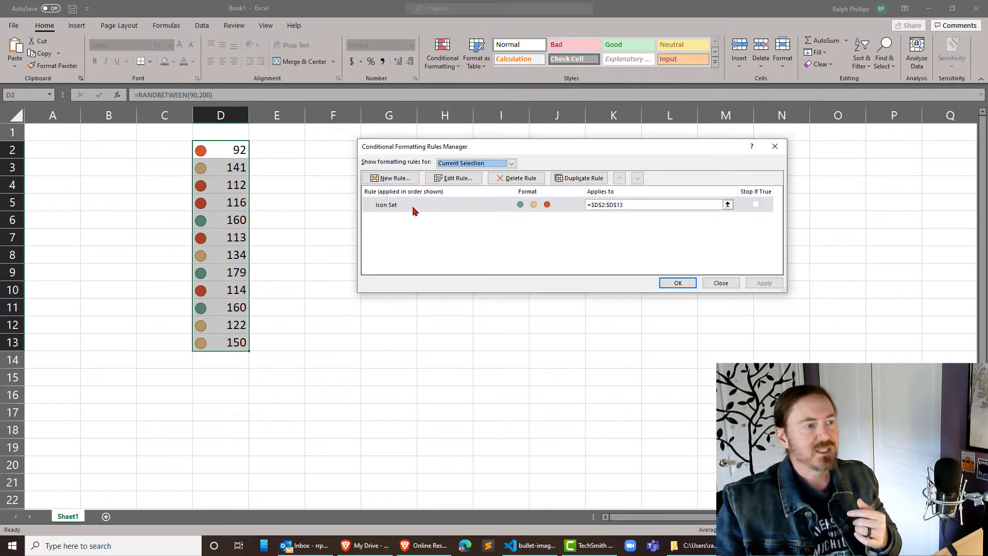
click(420, 206)
click(455, 177)
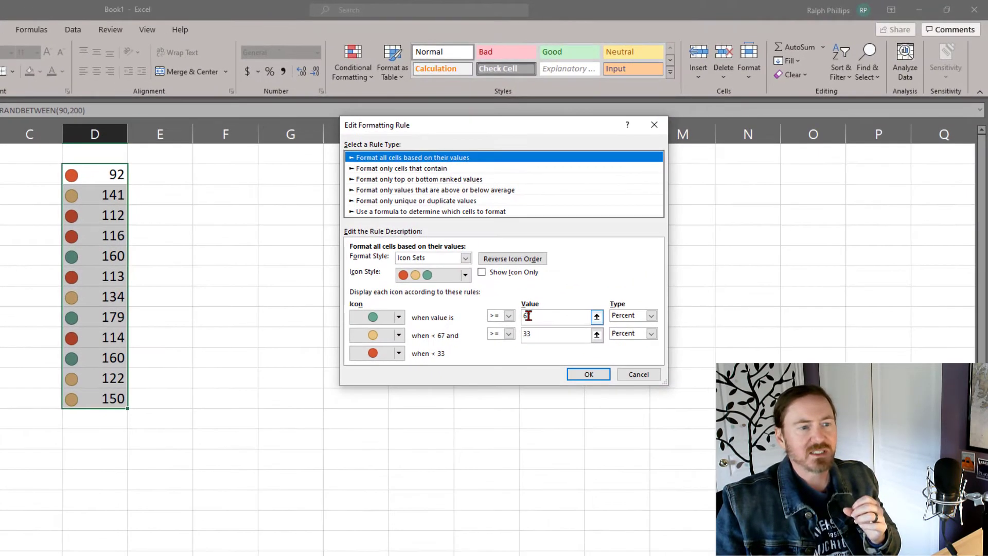
double_click(590, 272)
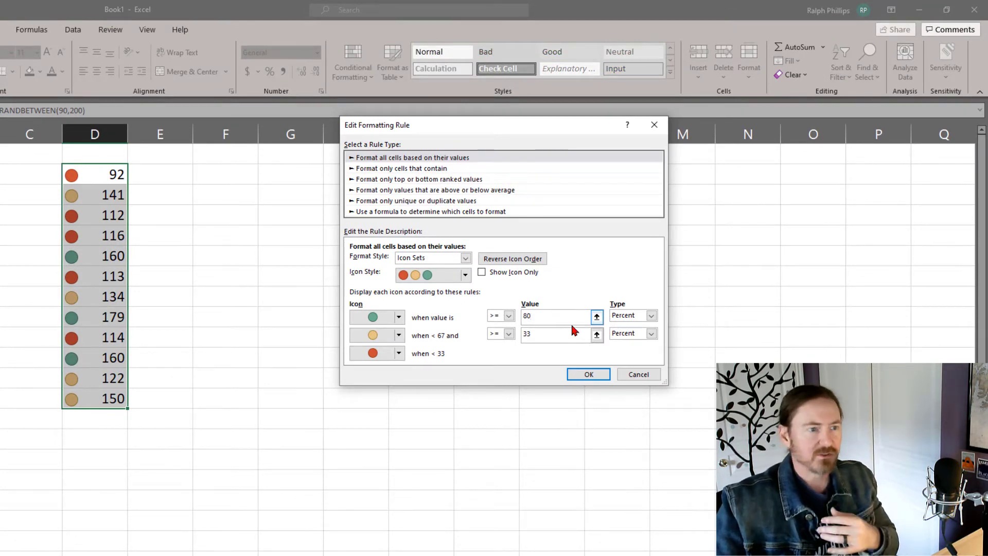
click(540, 333)
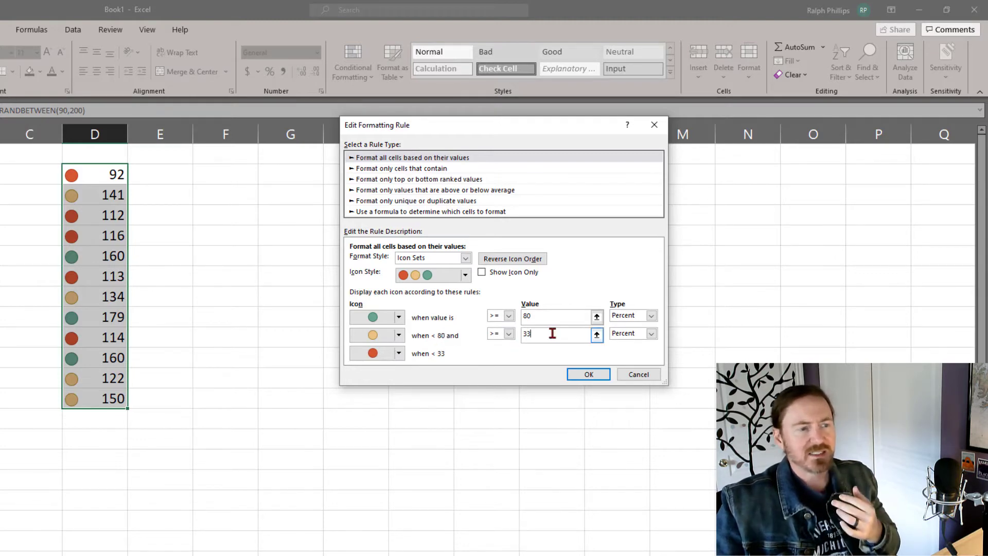
drag(552, 334, 507, 334)
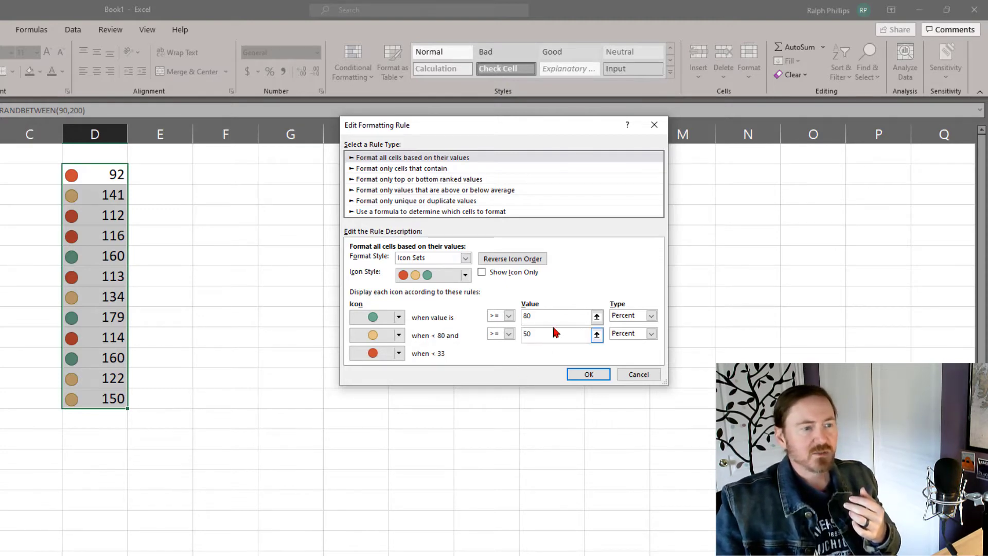
key(Tab)
key(Tab)
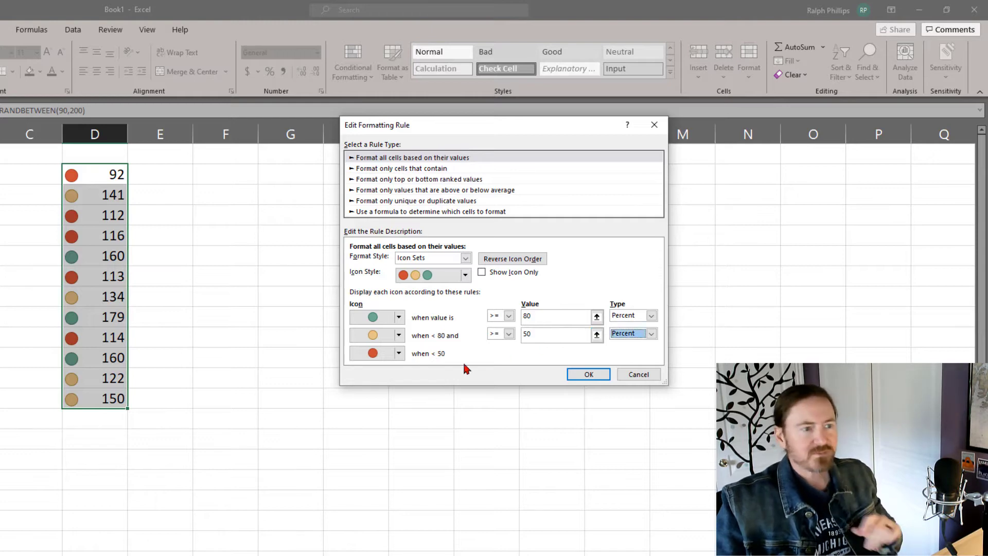
click(602, 372)
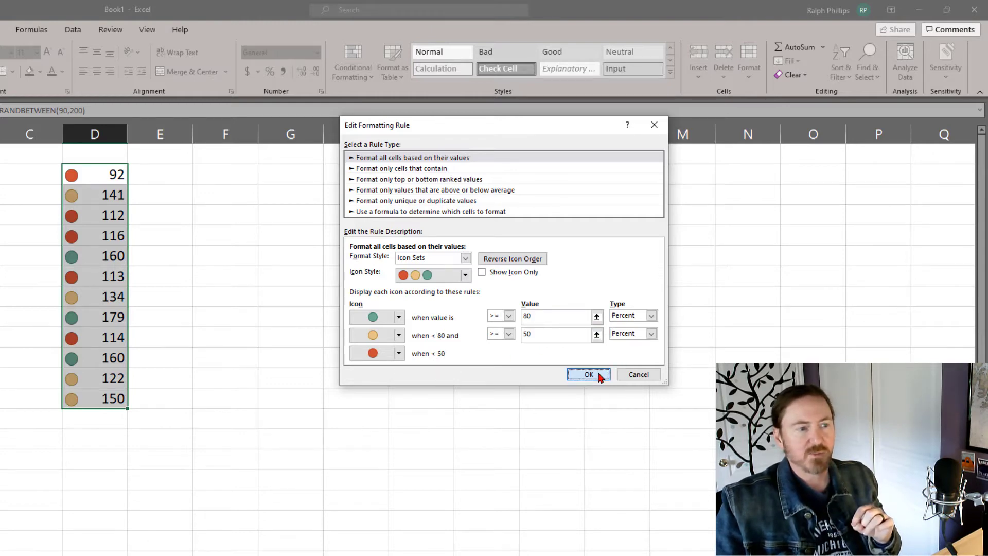
Close the rules manager and refill D2:D13 from D2's fill handle to get new random values.
click(624, 328)
click(282, 331)
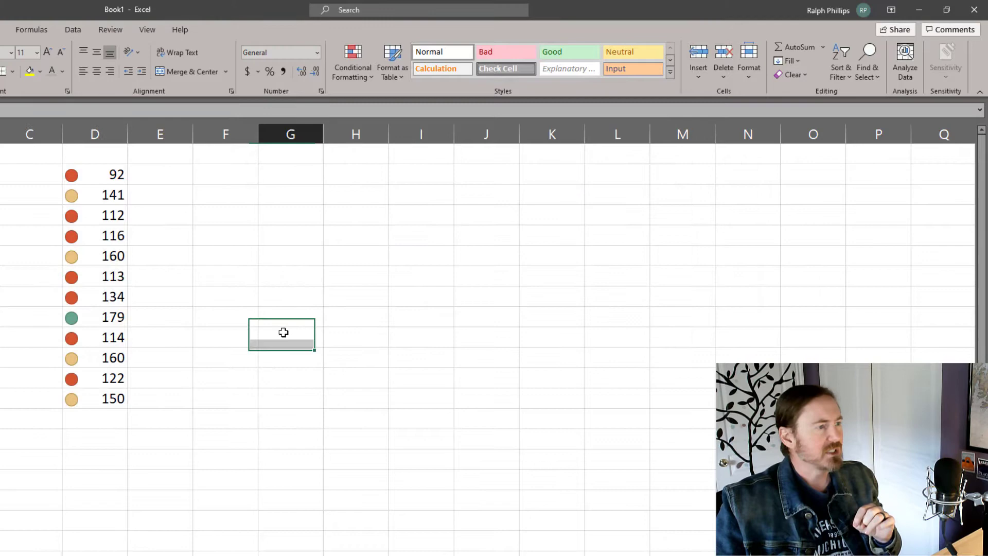
click(82, 174)
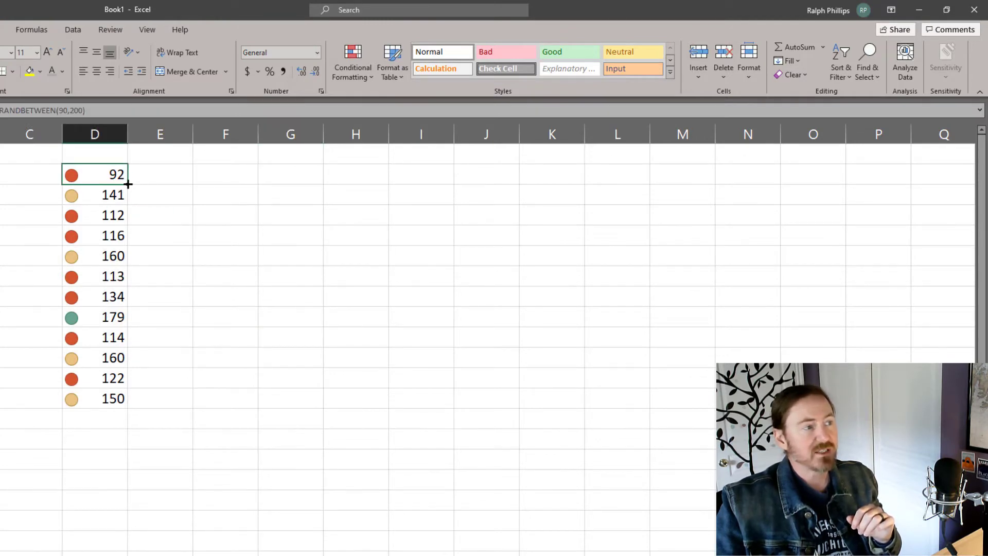
double_click(128, 184)
click(252, 315)
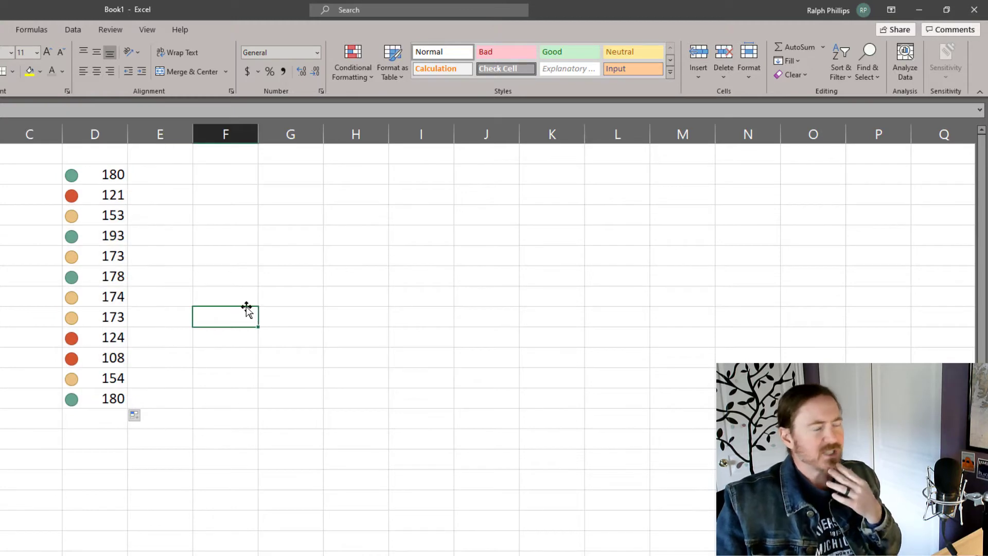
Enter =REPT("|",D2/10) in E2 and copy it down to E13.
click(186, 179)
text(=rept()
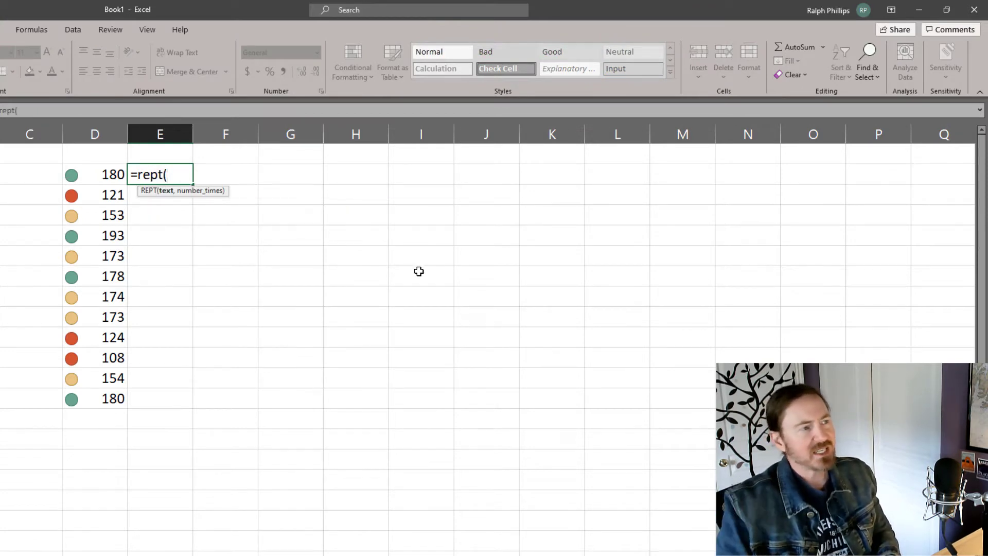
text("|)
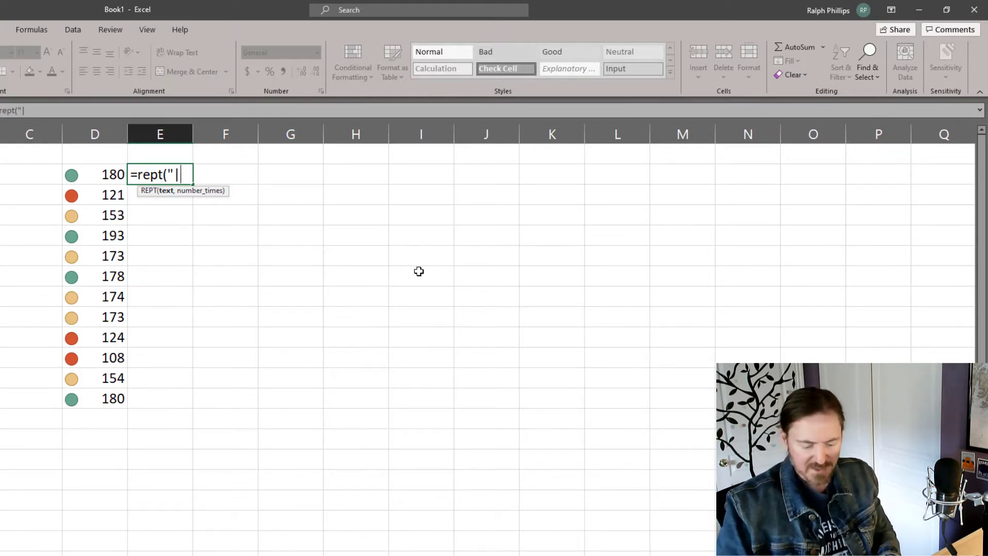
text(",)
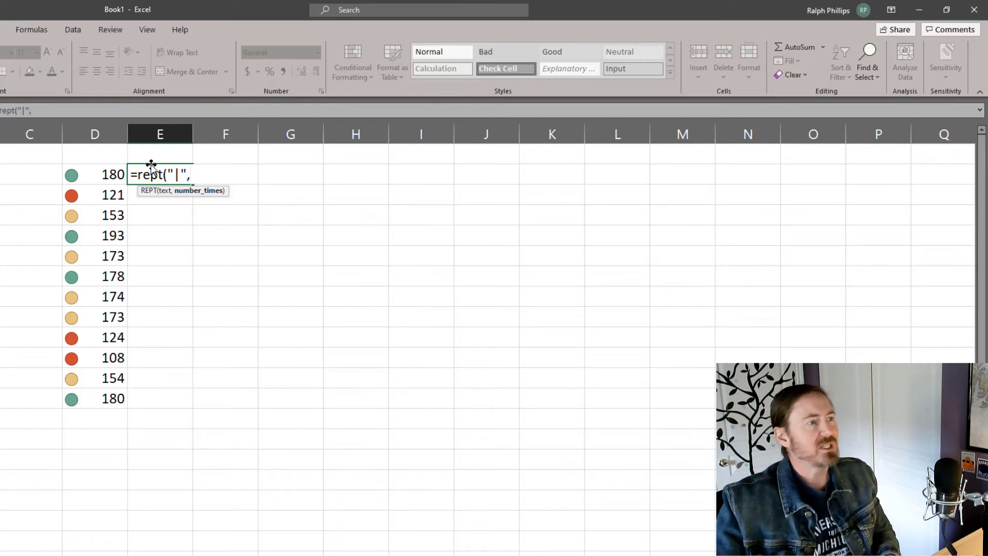
click(106, 175)
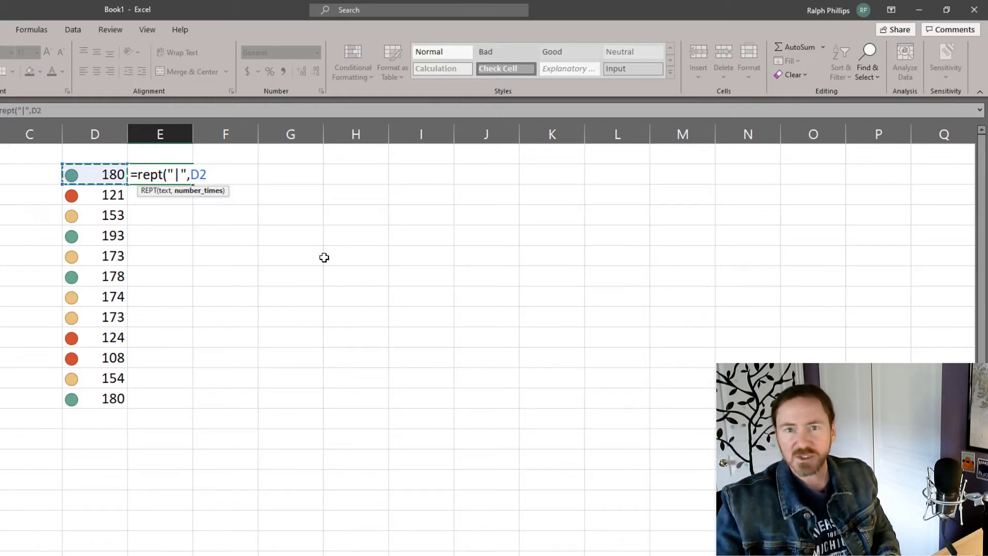
text(/10)
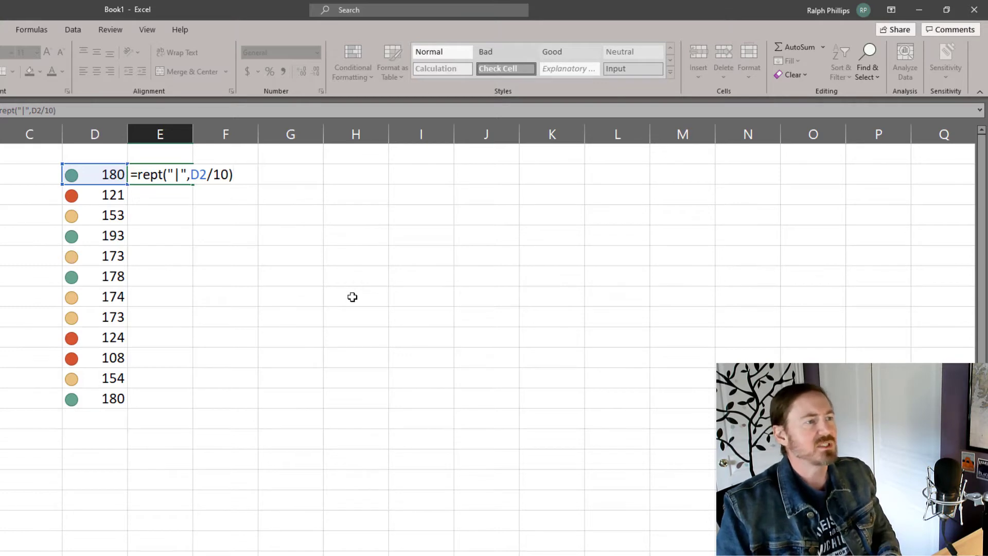
key(Return)
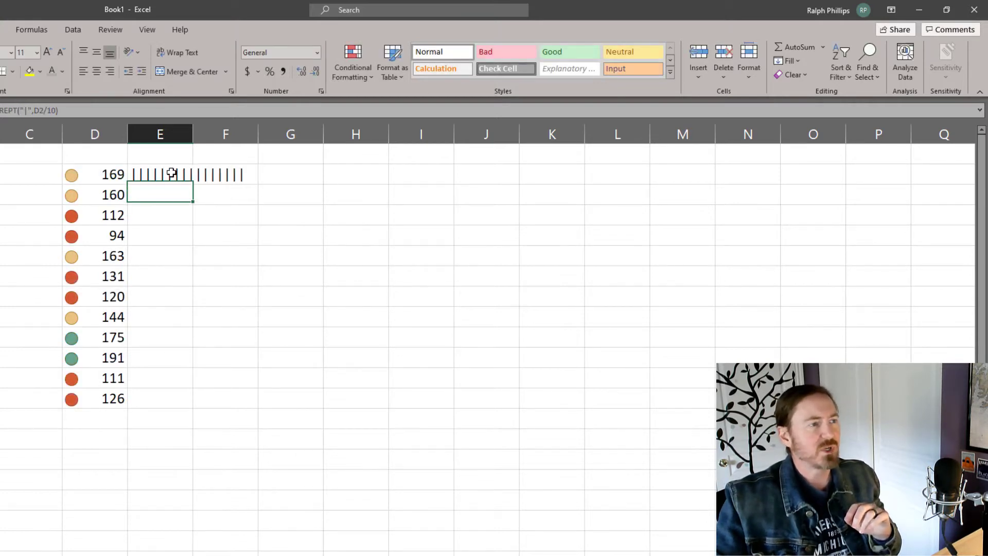
click(171, 174)
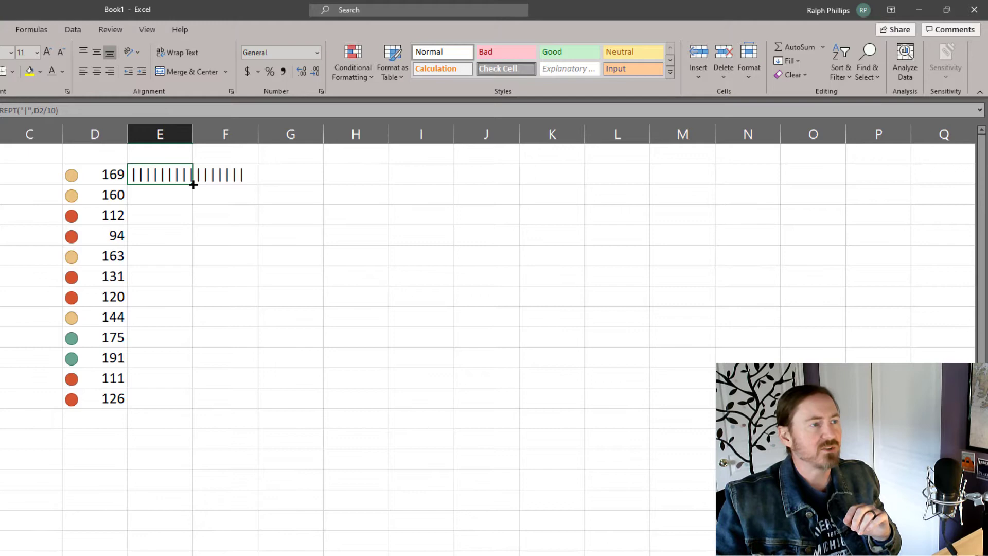
double_click(193, 184)
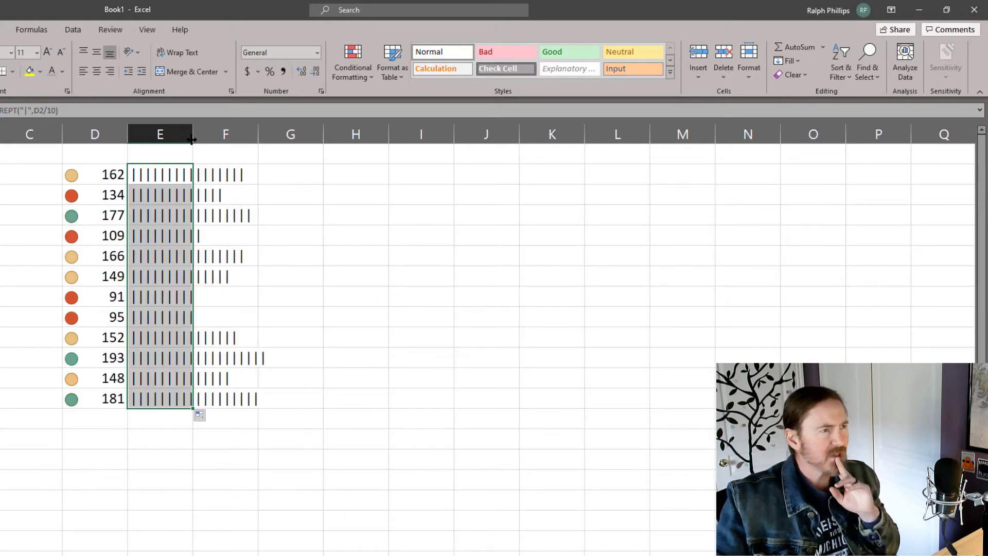
Widen column E so the pipe bars fit, check the bar formulas, then reselect E2.
drag(192, 139, 307, 144)
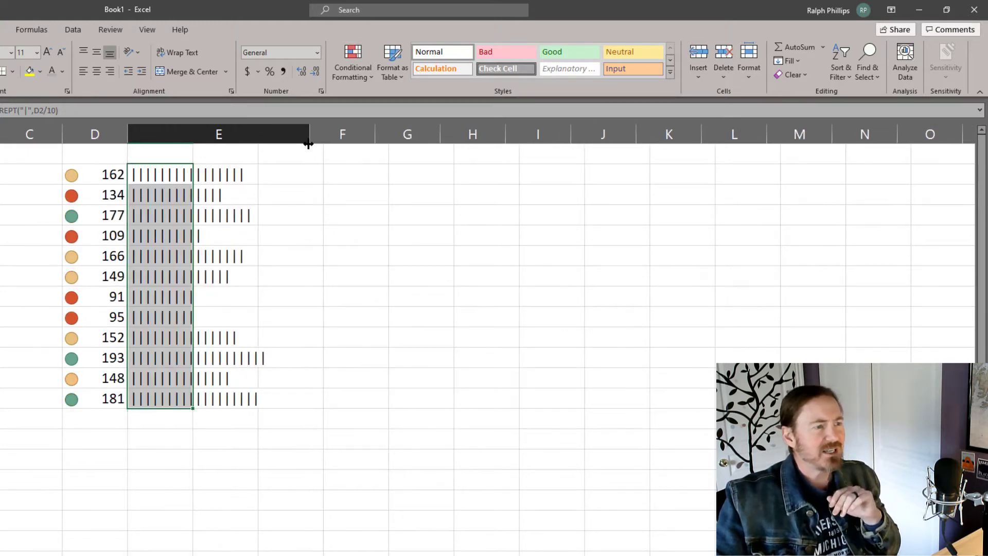
click(346, 257)
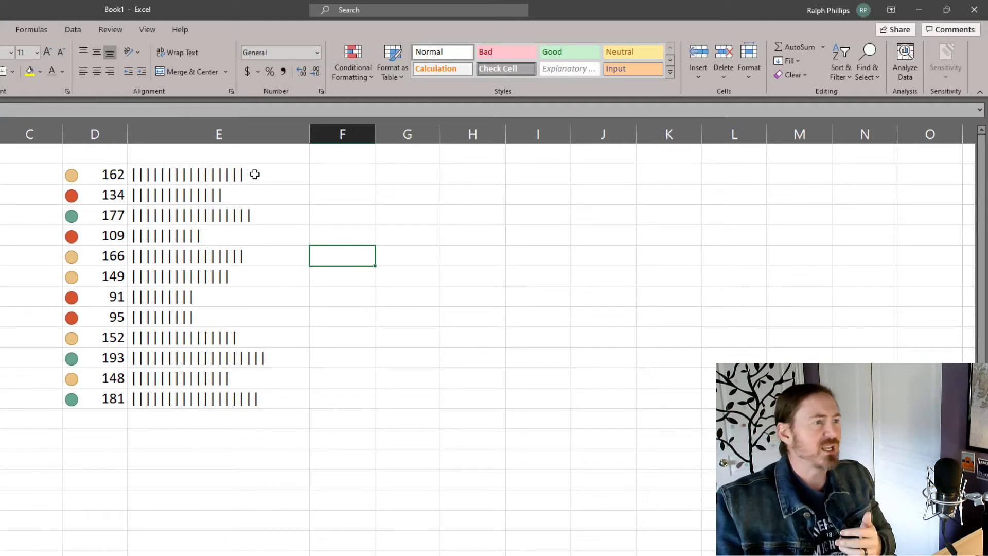
drag(256, 174, 306, 395)
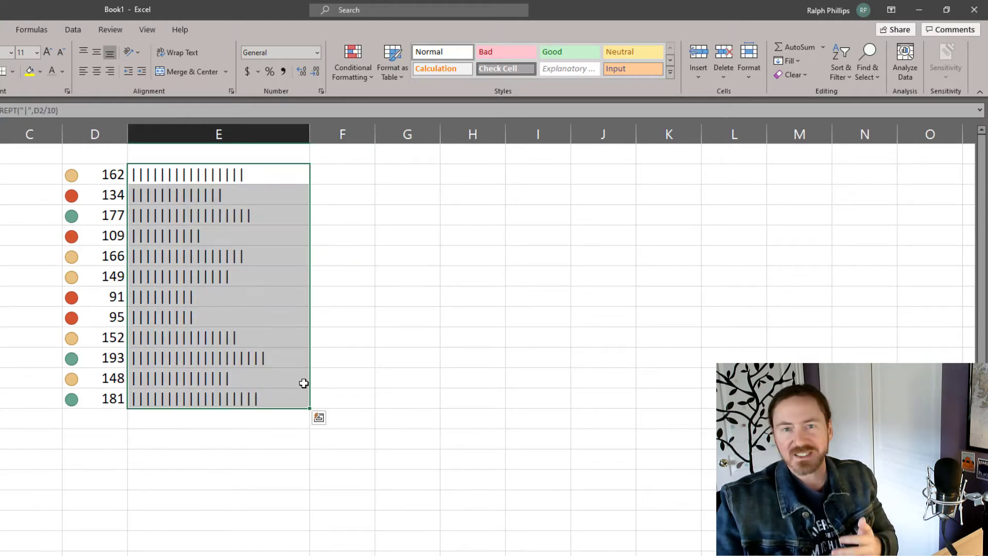
click(217, 300)
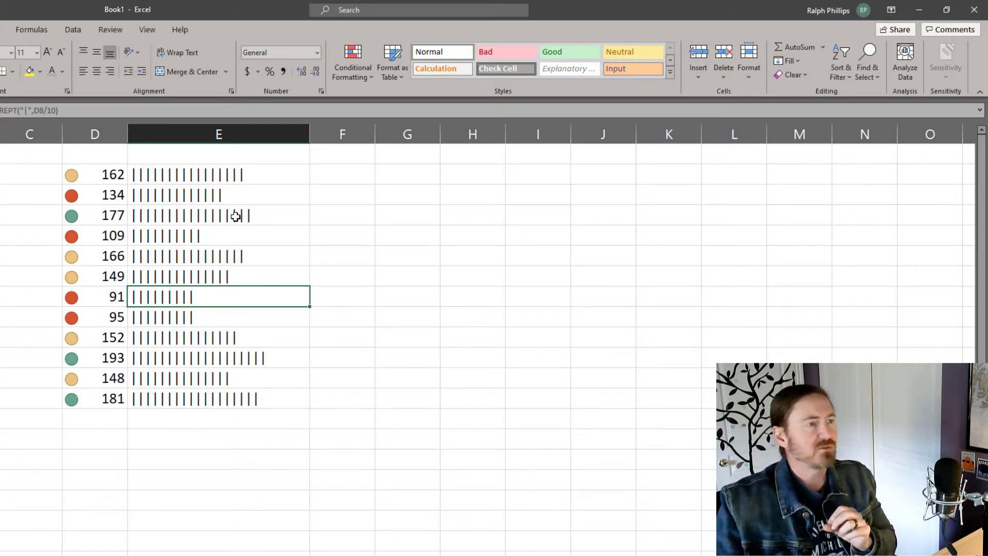
click(200, 173)
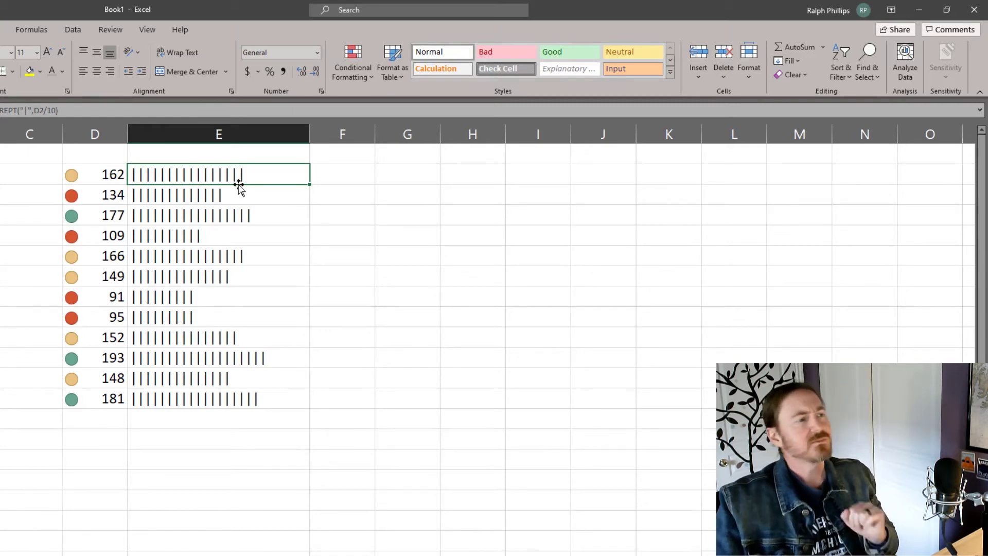
Start a new formula-based rule with =$D$2>average($D$2:$D$13).
click(353, 72)
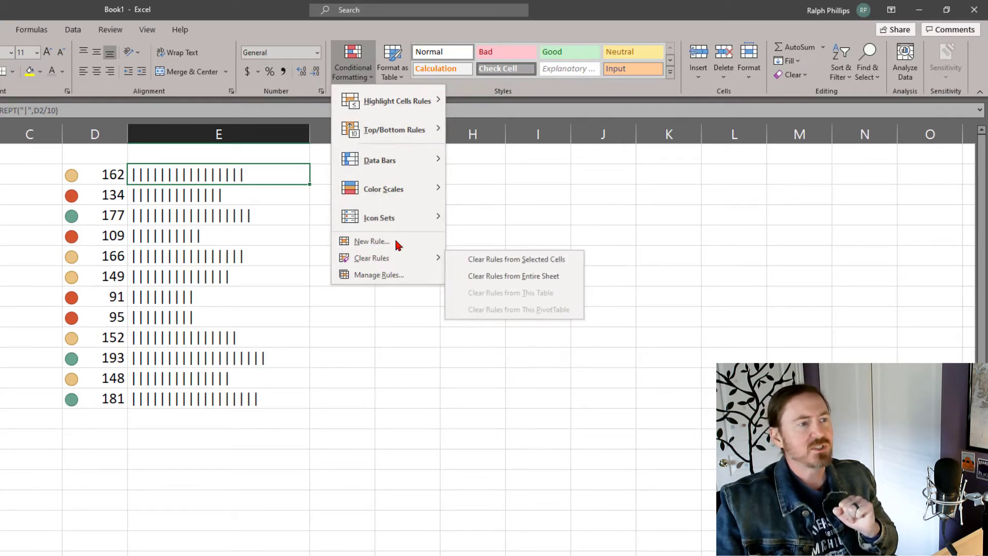
click(377, 243)
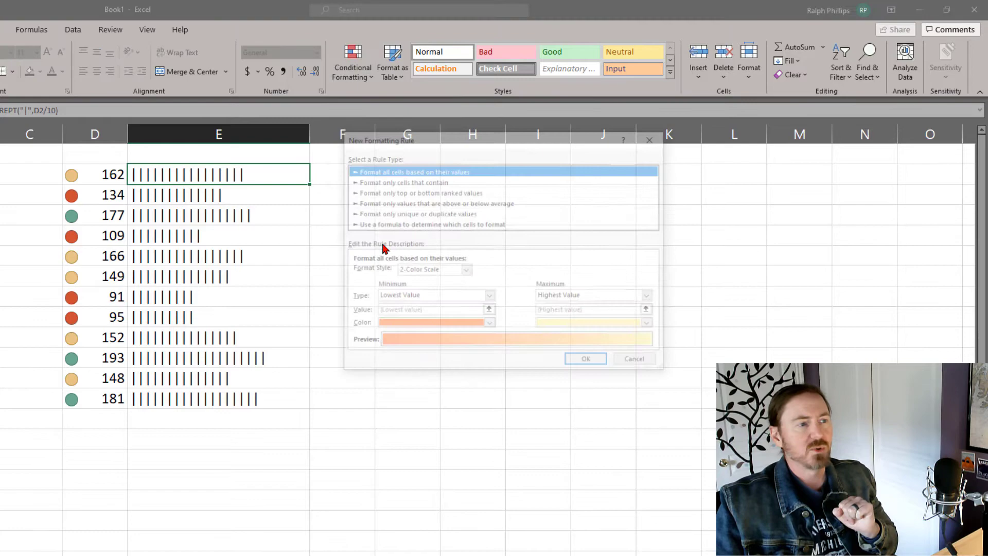
click(393, 225)
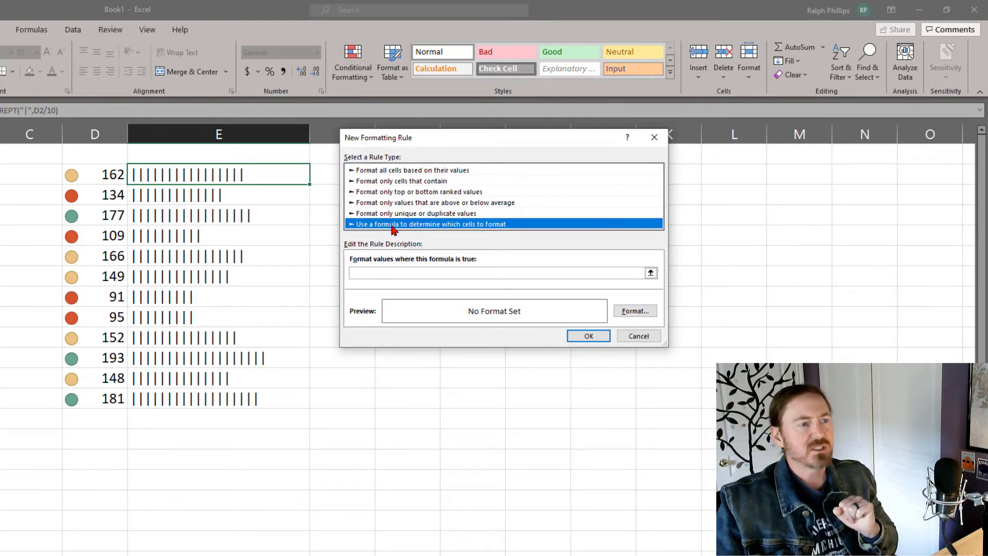
click(384, 273)
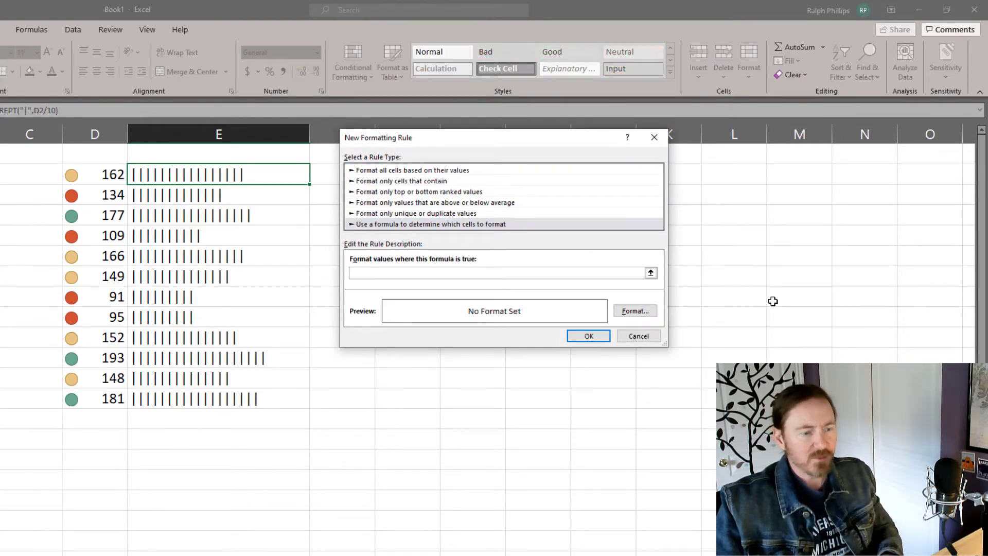
text(=)
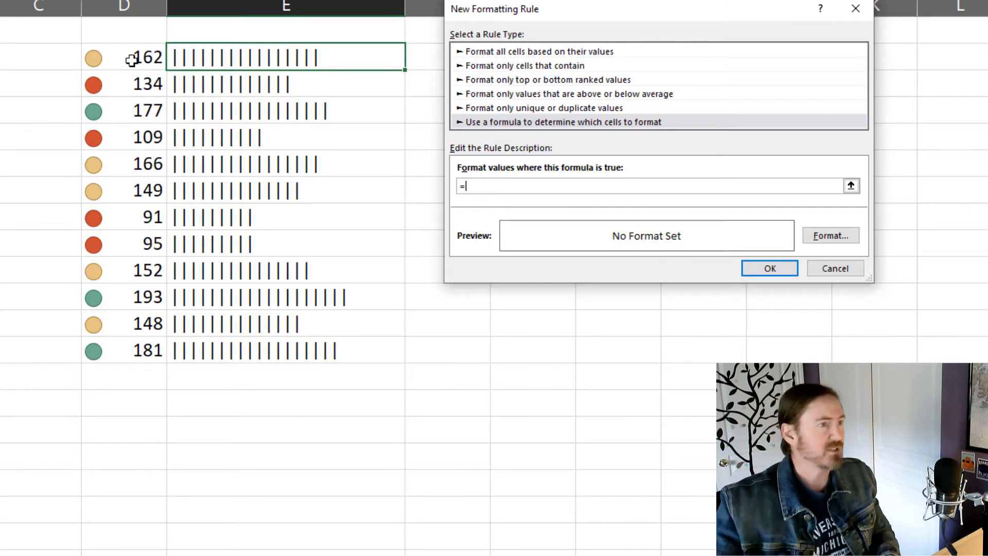
click(132, 60)
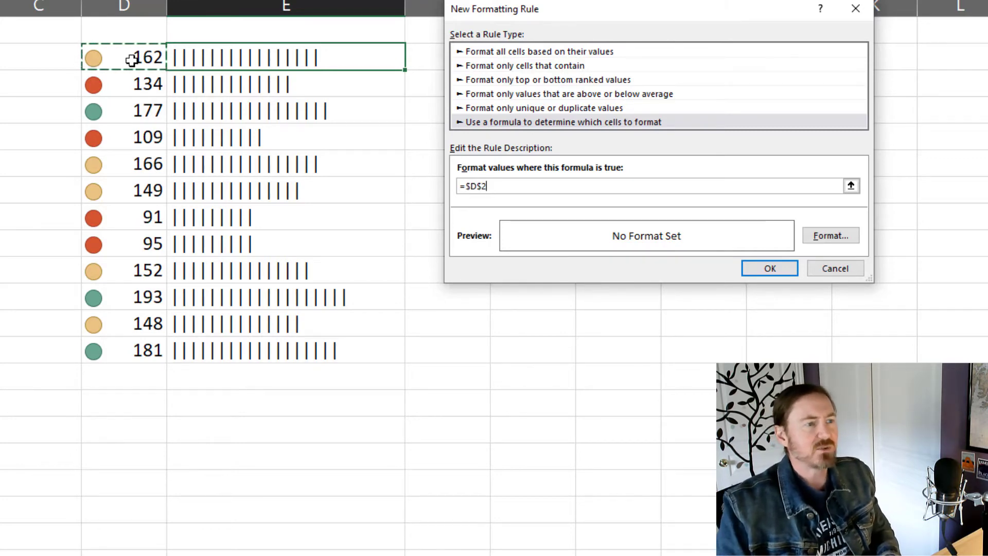
text(>average)
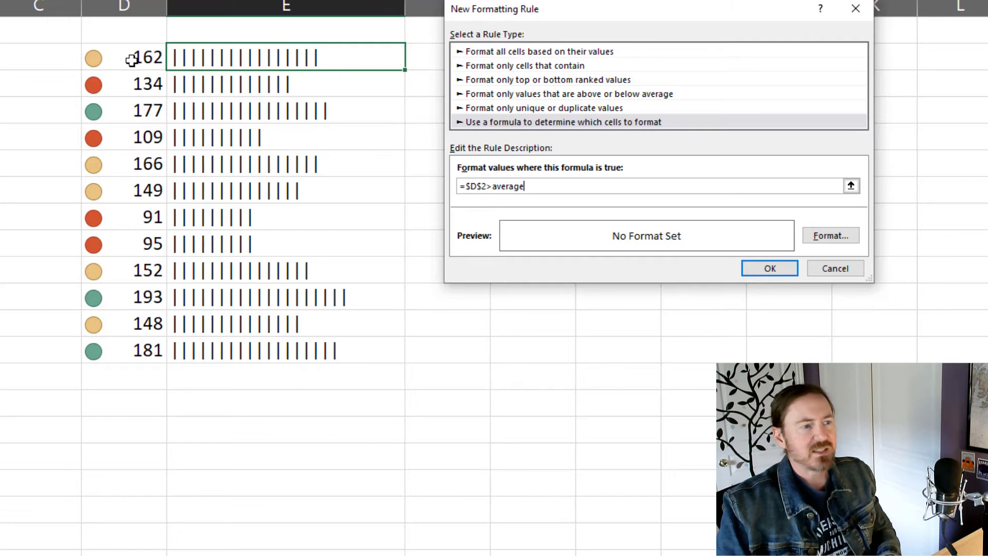
text(()
drag(133, 61, 144, 353)
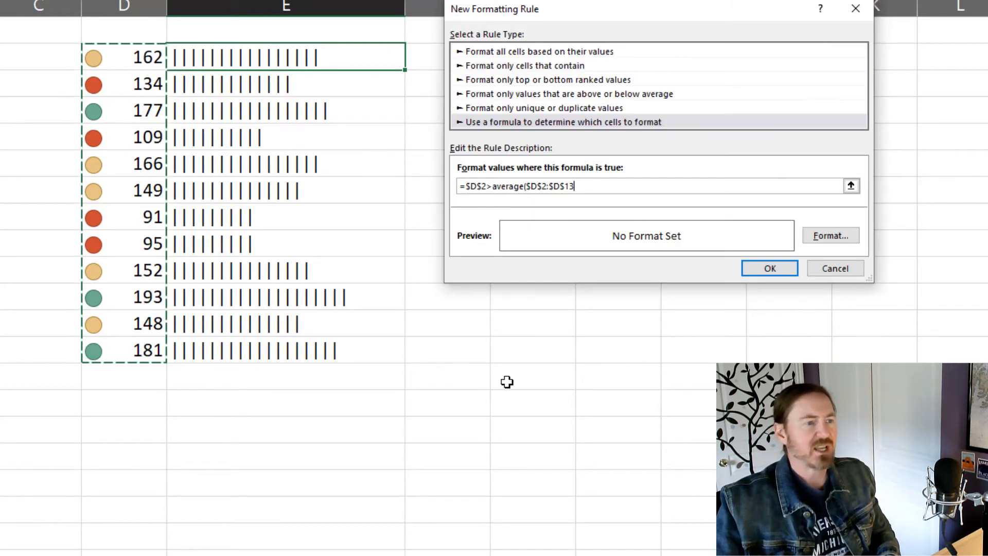
text())
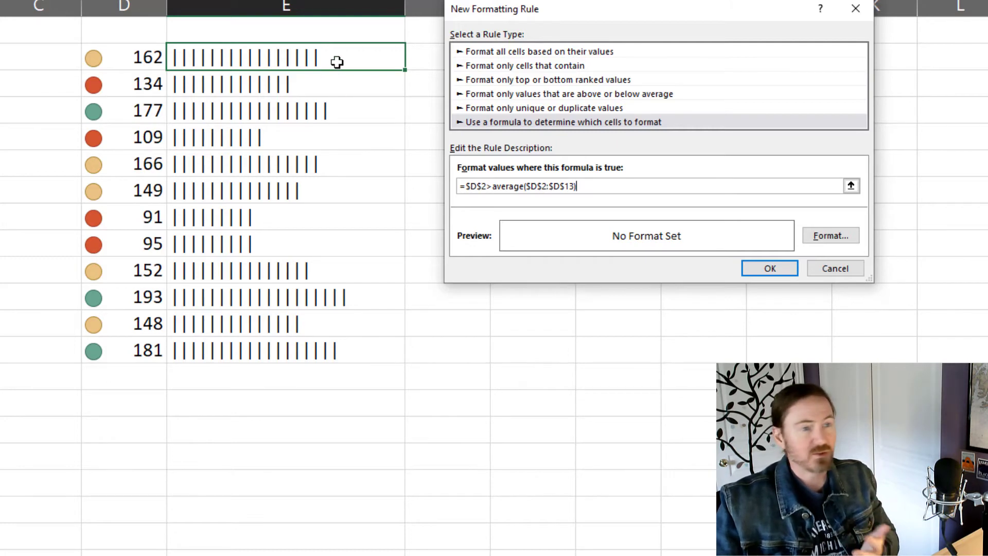
Give the rule a bold dark green font format and apply it to E2.
click(830, 237)
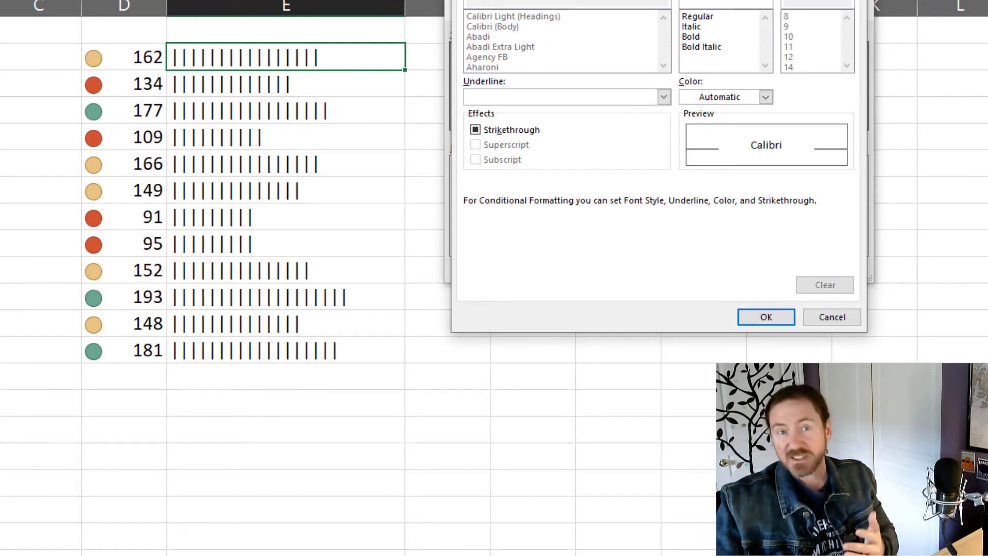
click(709, 36)
click(766, 98)
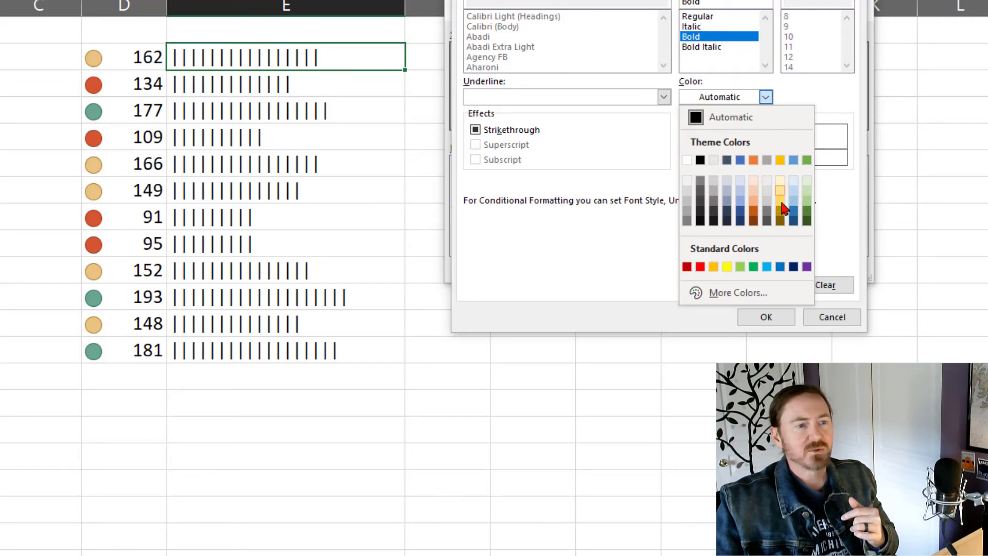
click(807, 222)
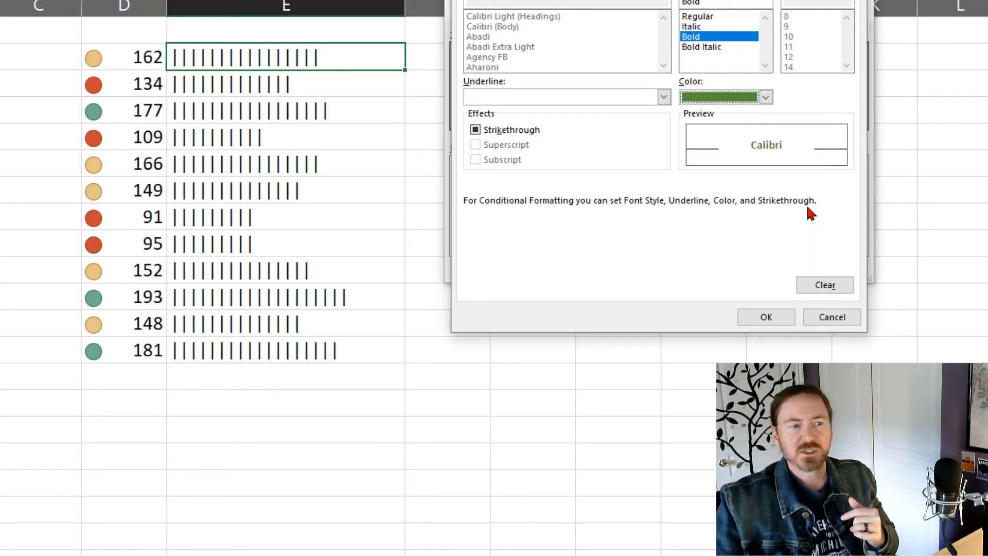
click(768, 318)
click(772, 275)
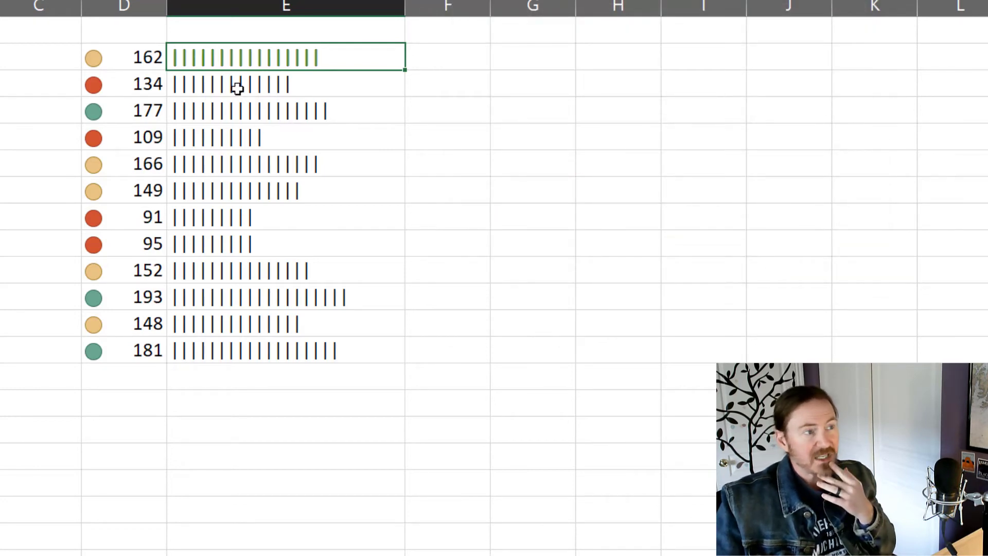
click(240, 96)
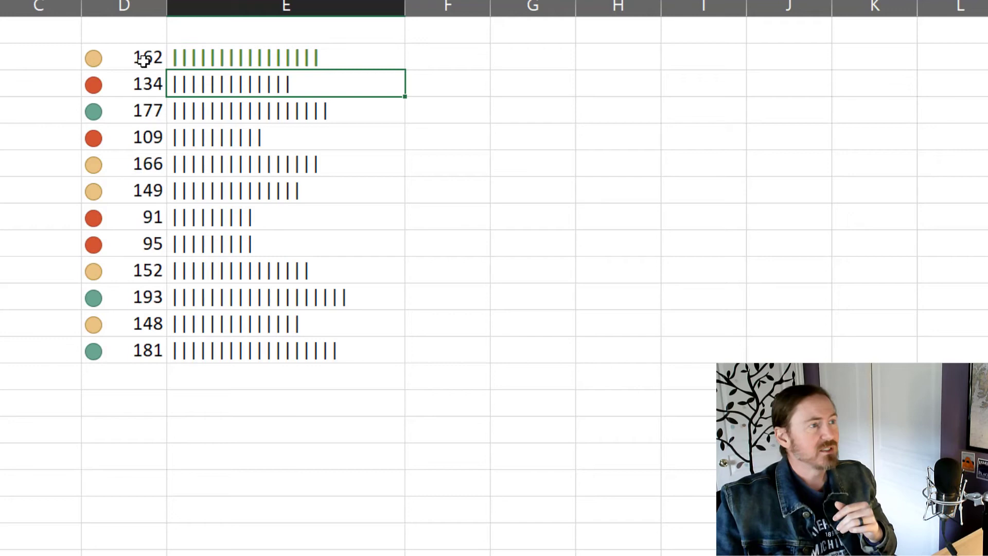
Change D2's value to 100.
click(146, 58)
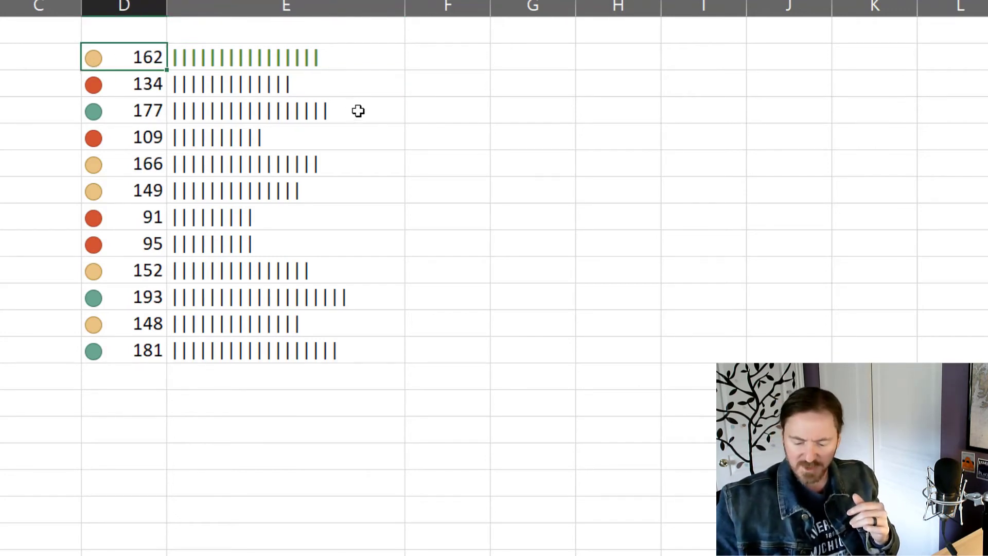
text(100)
key(Return)
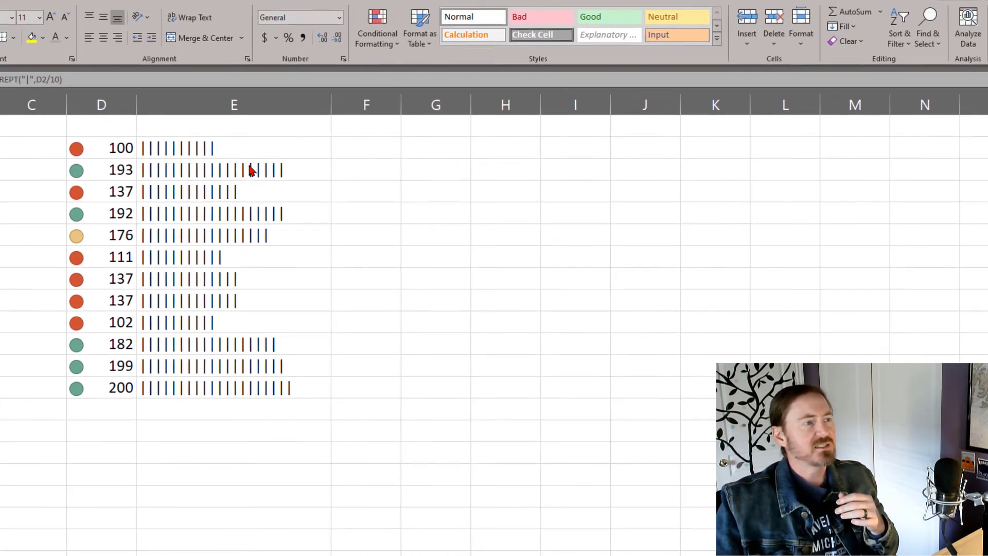
In the rules manager, set the above-average rule's Applies to range to $E$2:$E$13.
click(308, 62)
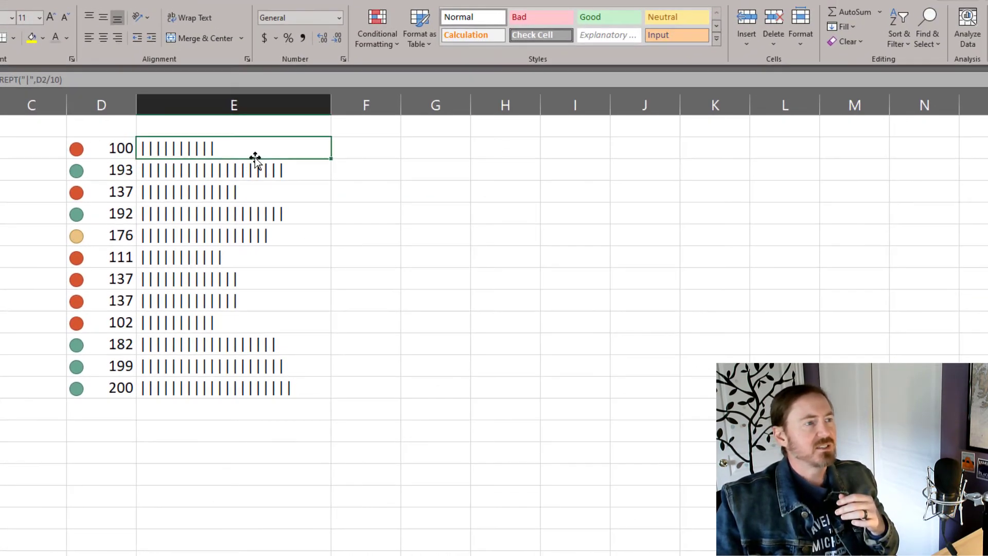
click(369, 45)
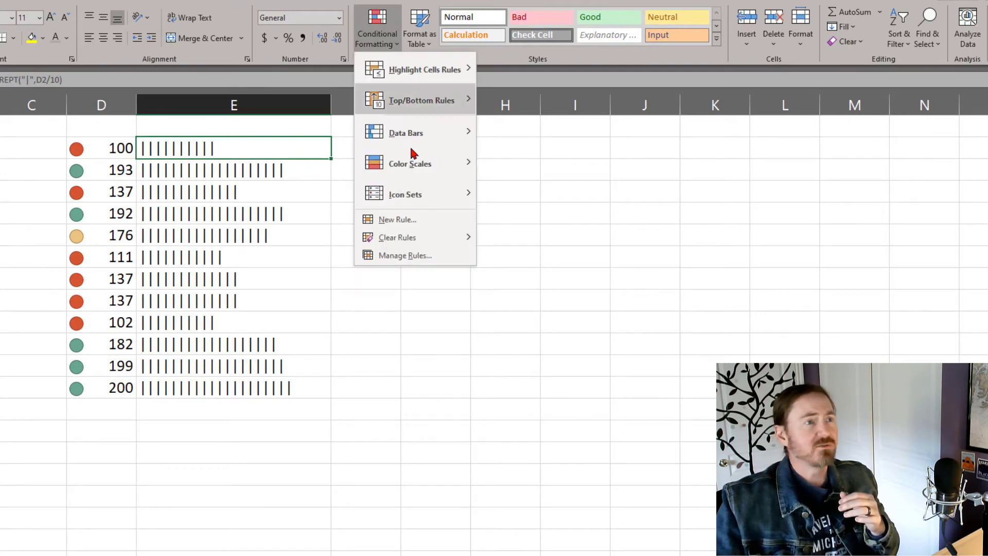
click(404, 255)
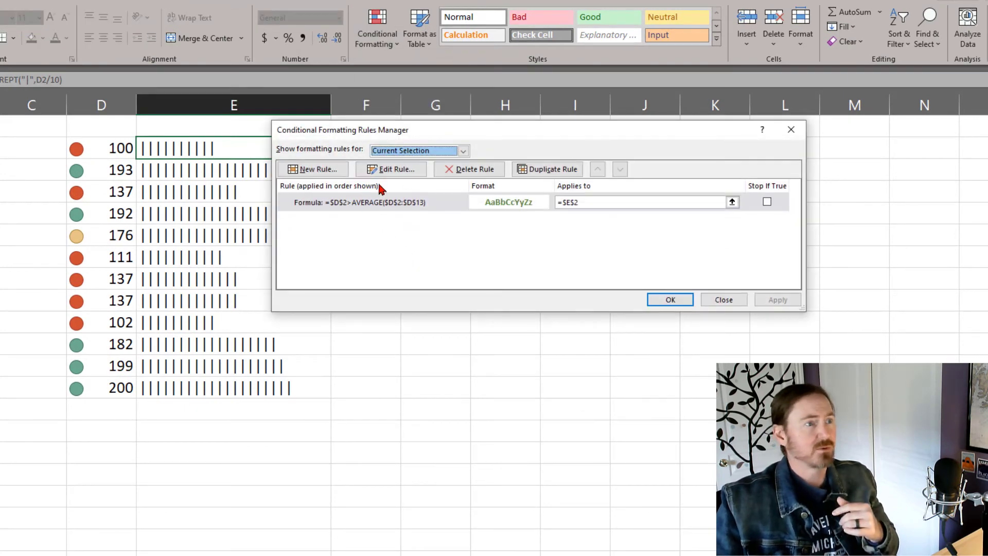
click(404, 152)
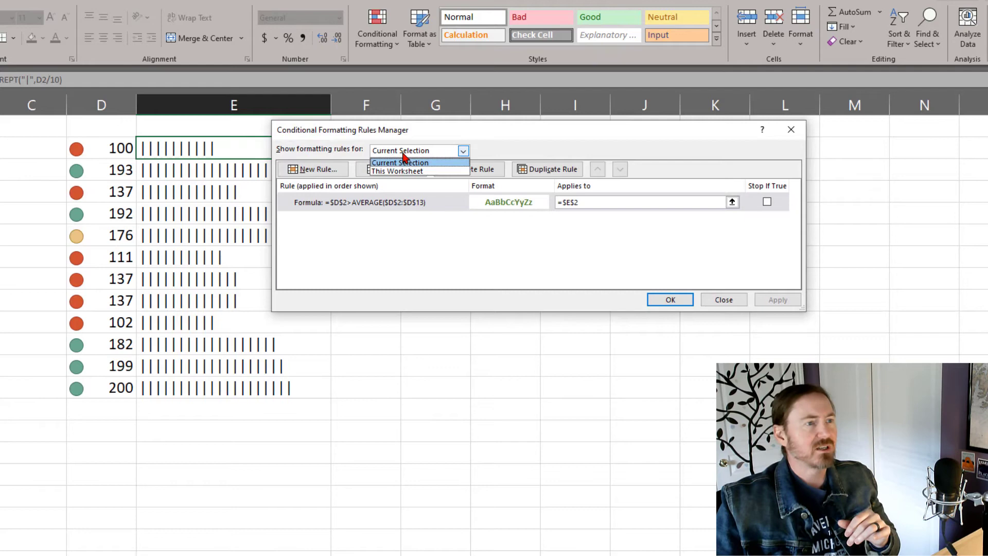
click(406, 172)
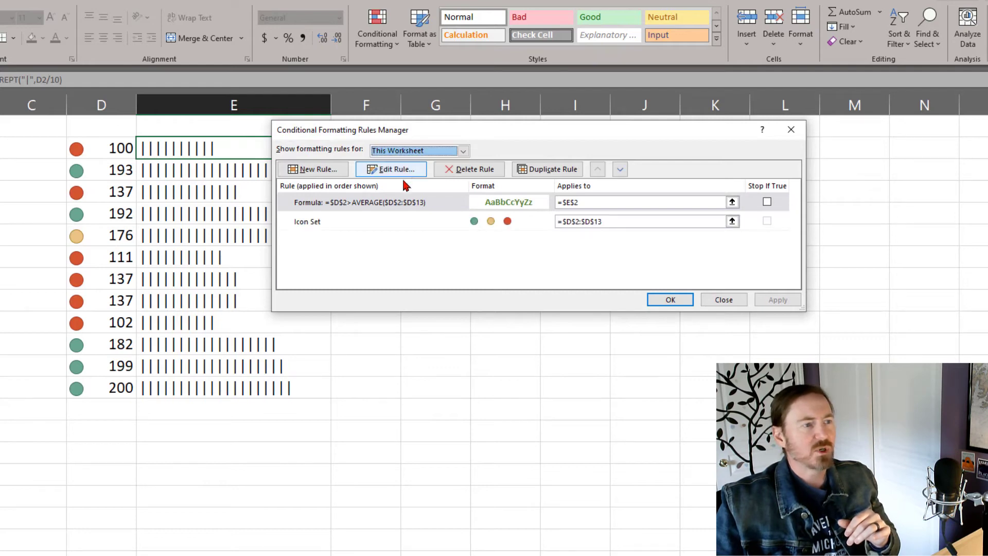
click(346, 205)
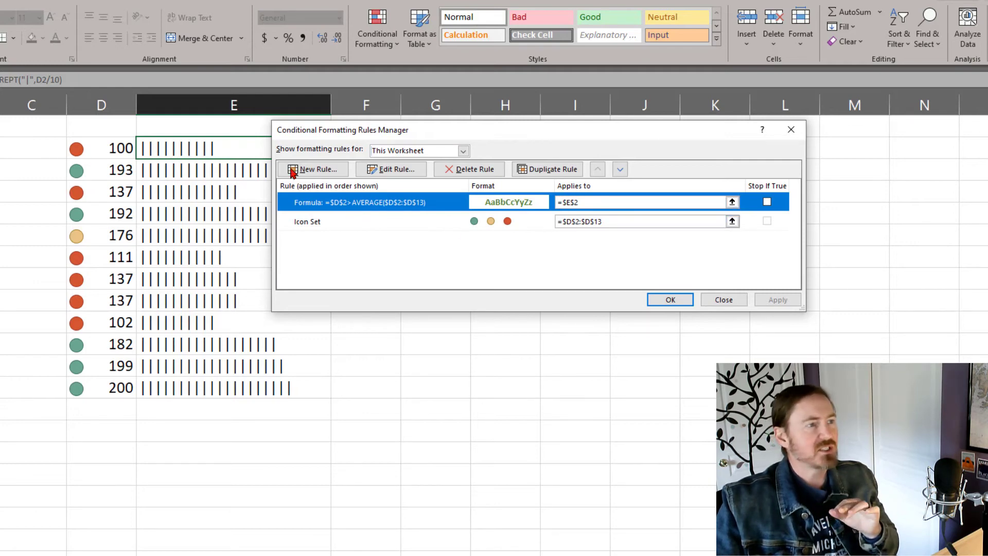
drag(561, 202, 589, 203)
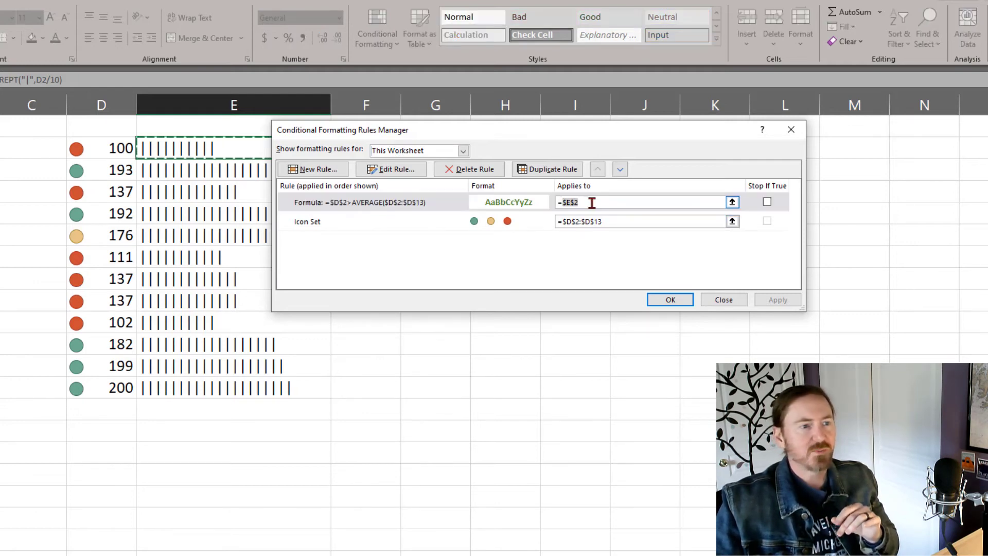
drag(206, 150, 208, 384)
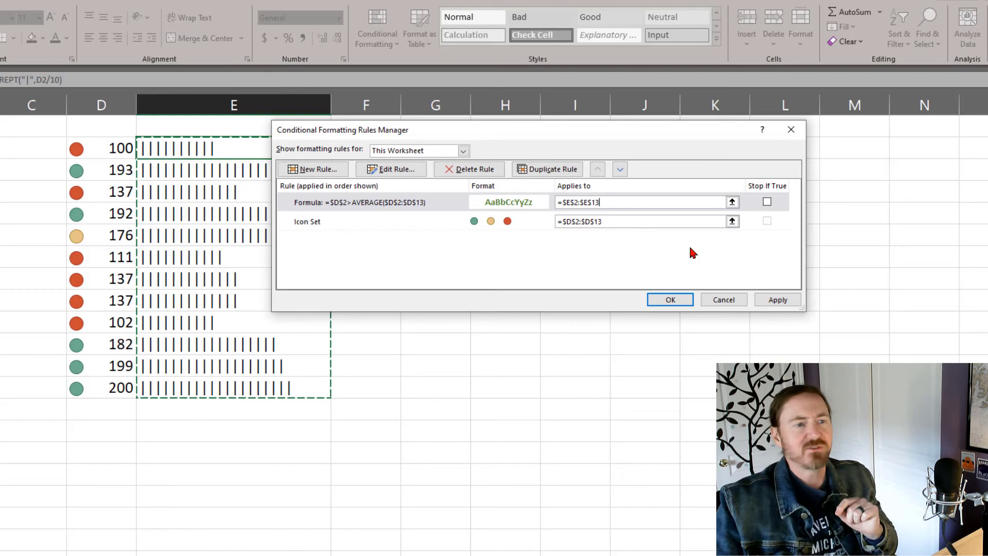
click(670, 300)
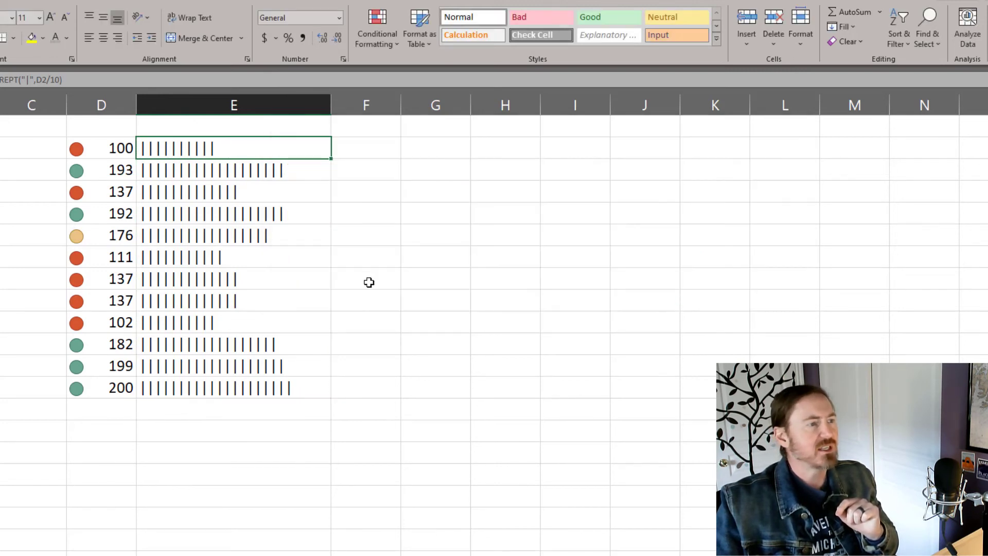
Change the rule formula to =$D2>AVERAGE($D$2:$D$13) so each row tests its own value.
click(397, 45)
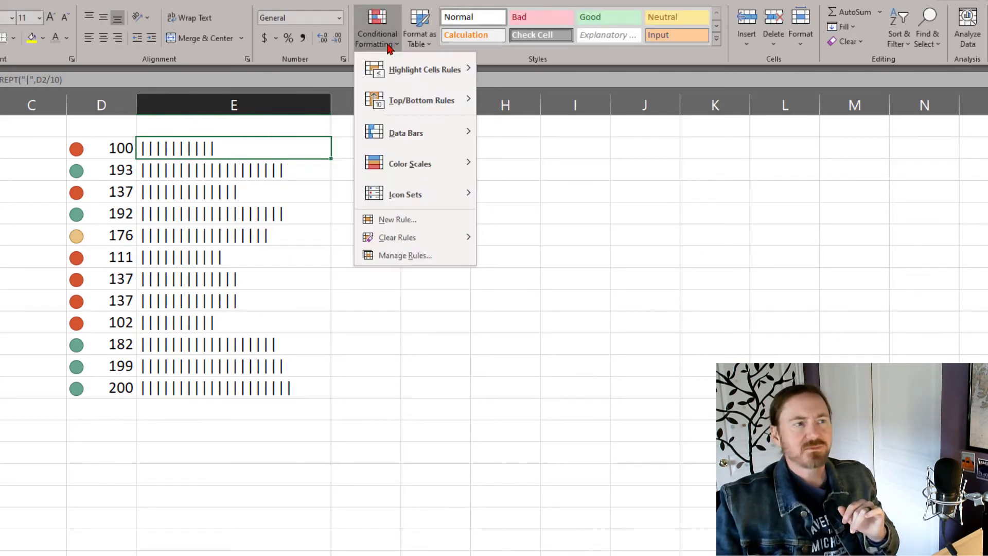
click(412, 256)
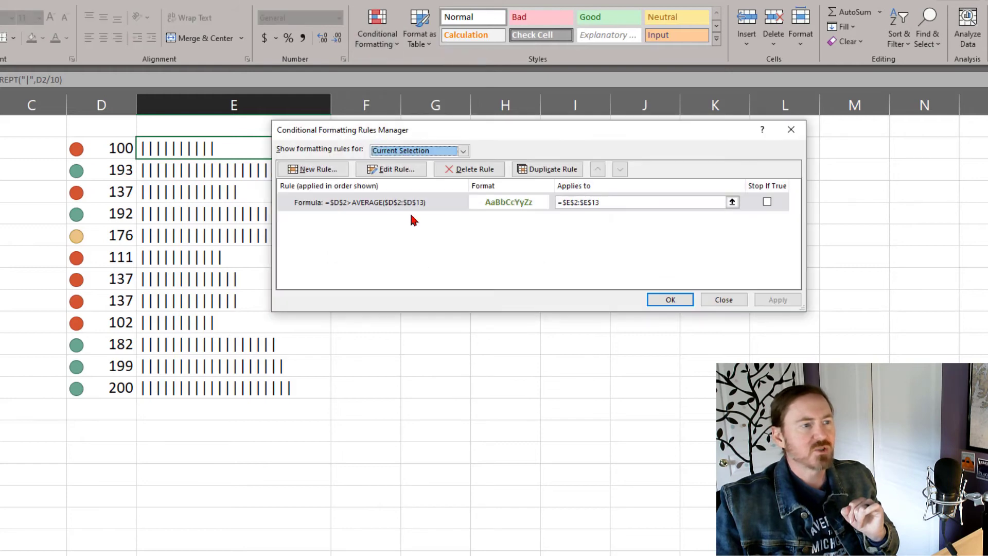
click(400, 151)
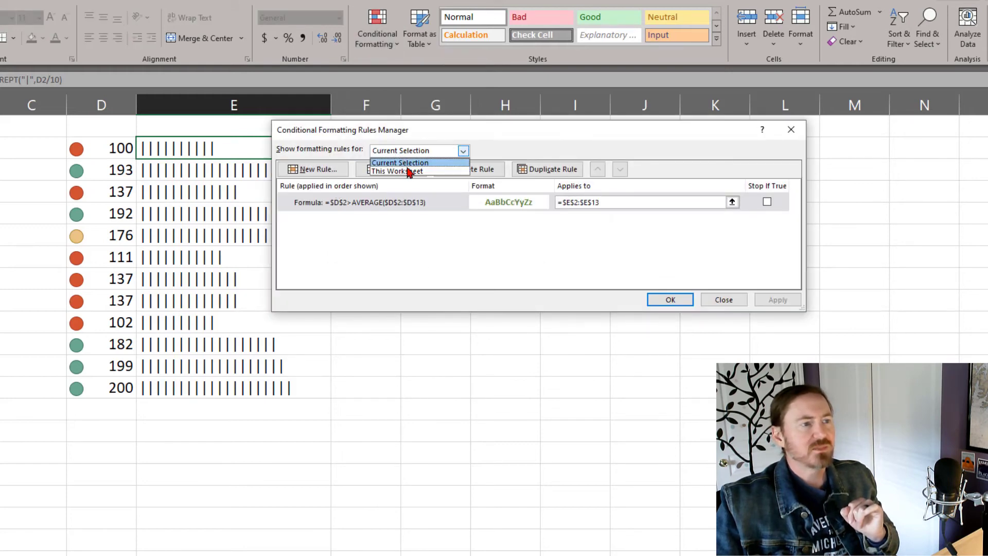
click(409, 172)
click(348, 206)
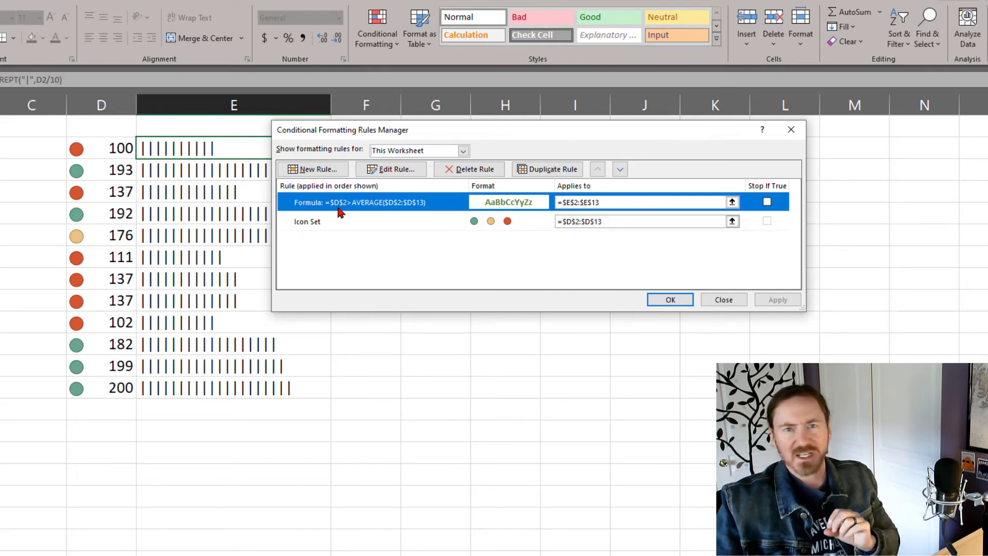
click(400, 170)
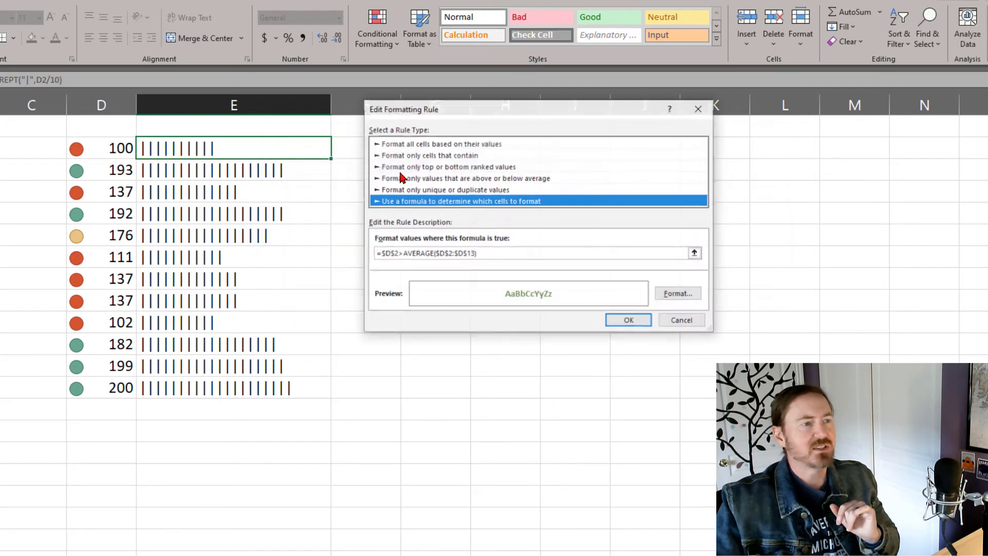
click(390, 253)
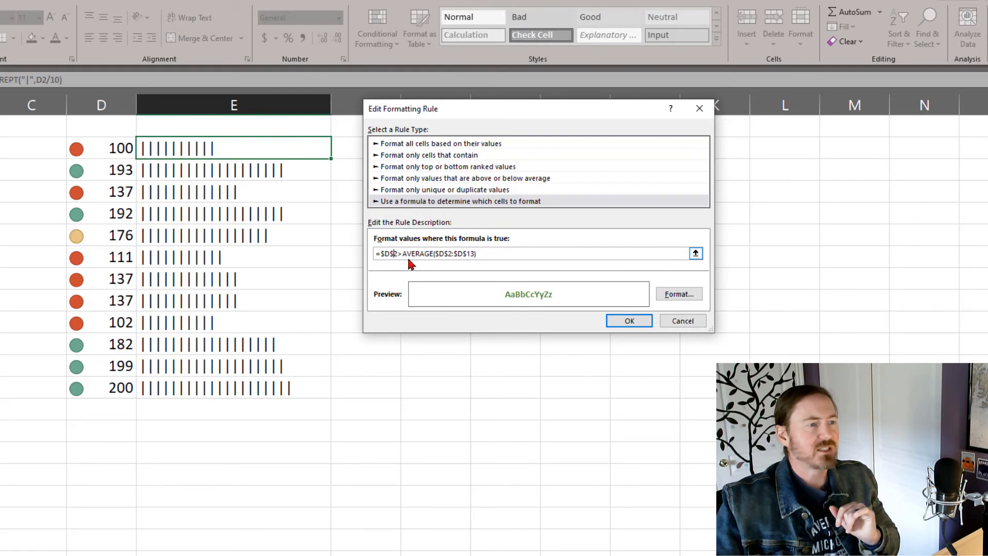
key(Delete)
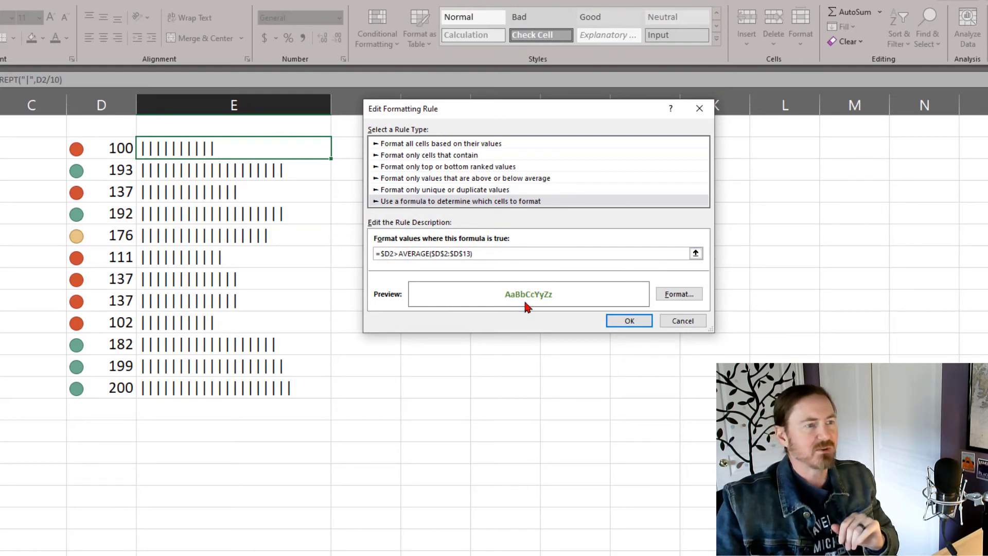
click(629, 323)
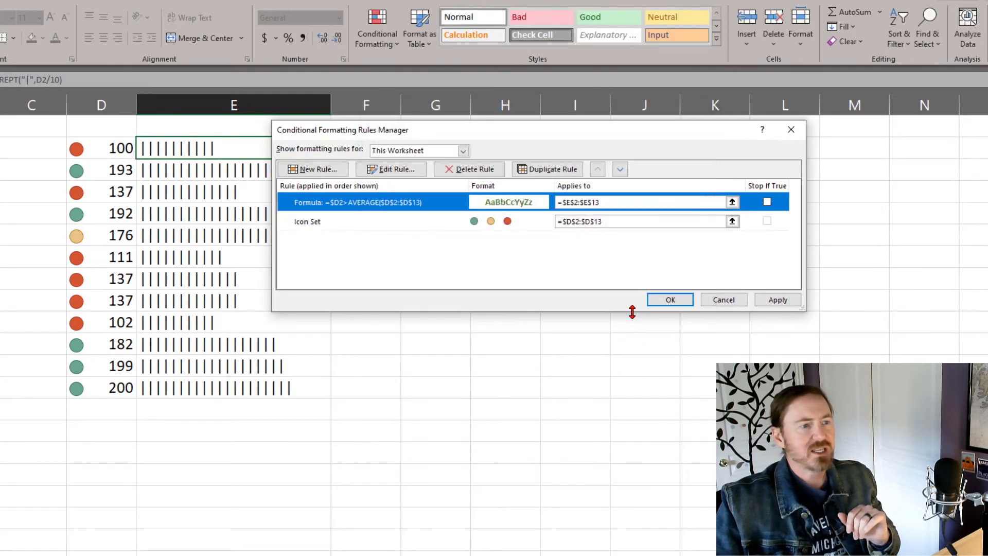
click(670, 299)
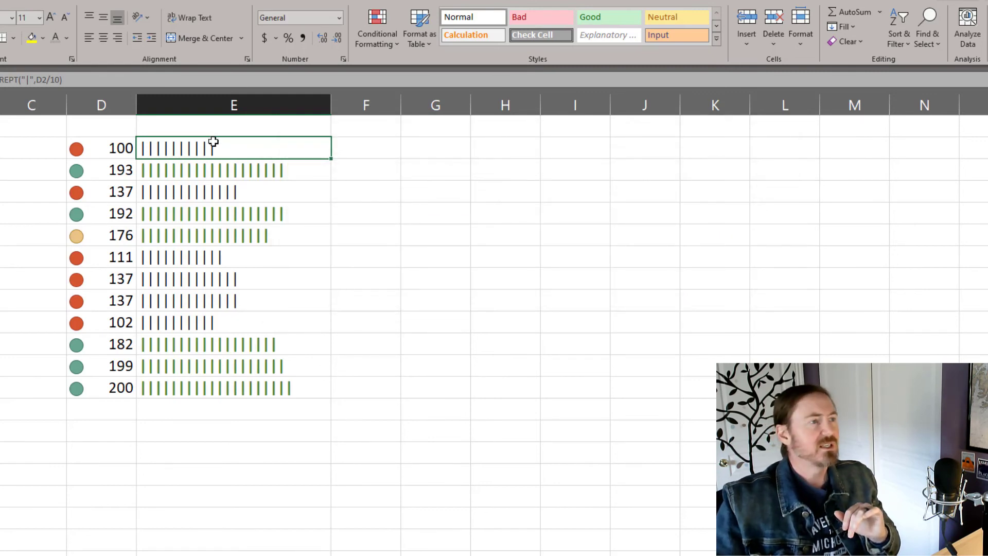
Give the REPT bars in E2:E13 a light grey font colour.
drag(218, 148, 223, 388)
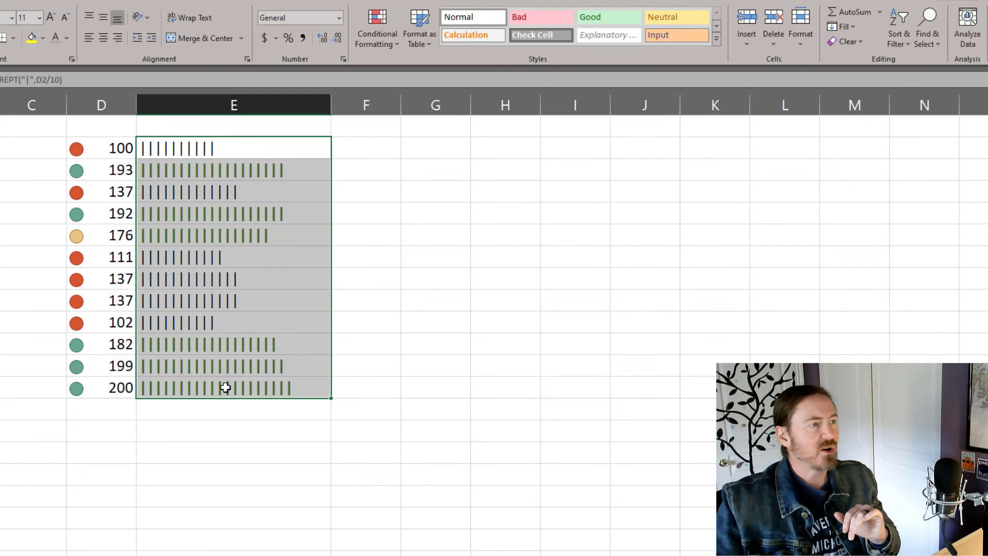
click(67, 41)
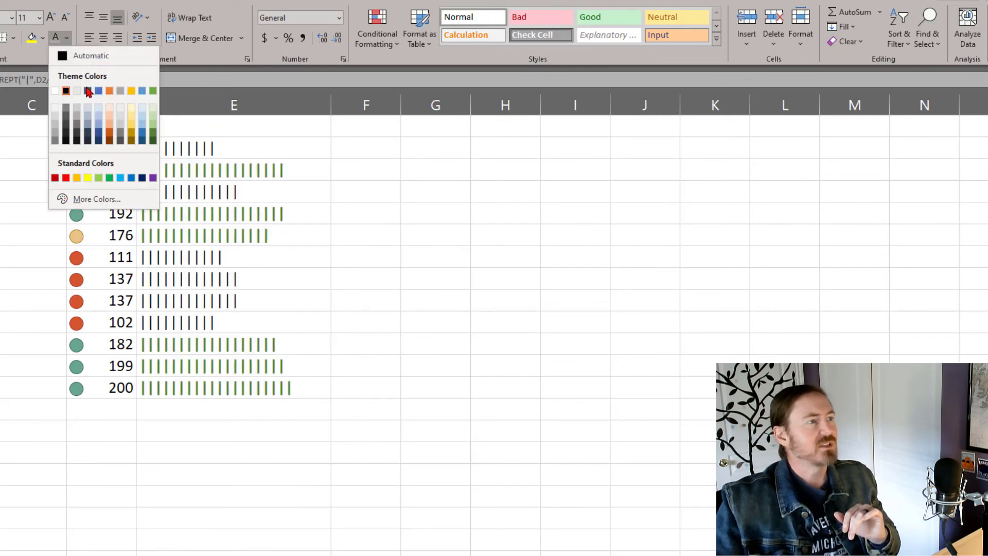
click(77, 121)
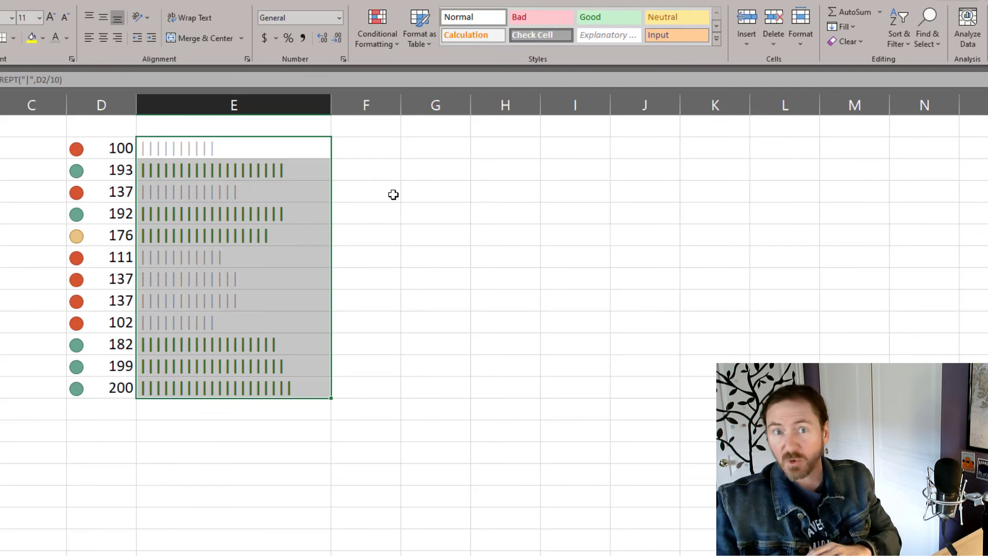
click(423, 221)
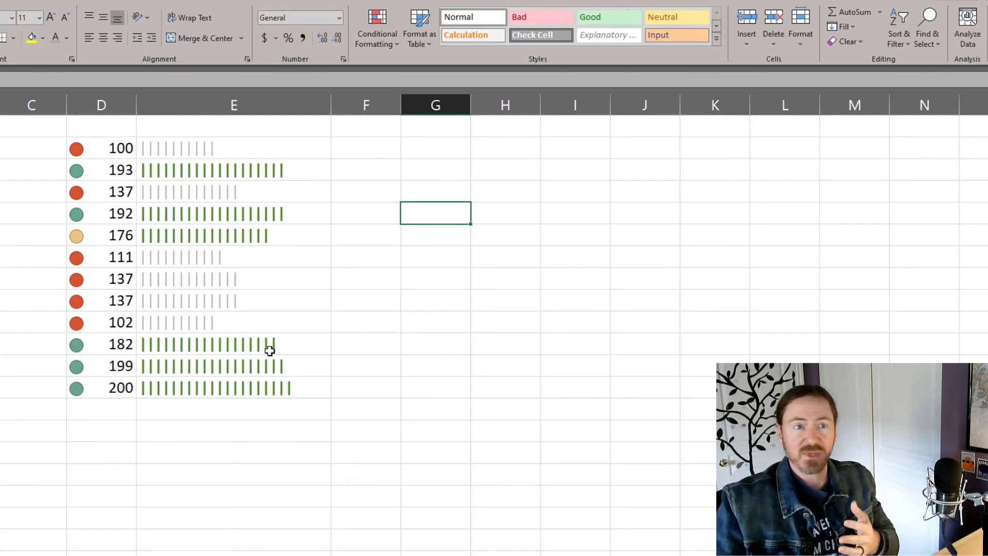
Fill the RANDBETWEEN formula from D3 down through D13.
click(122, 149)
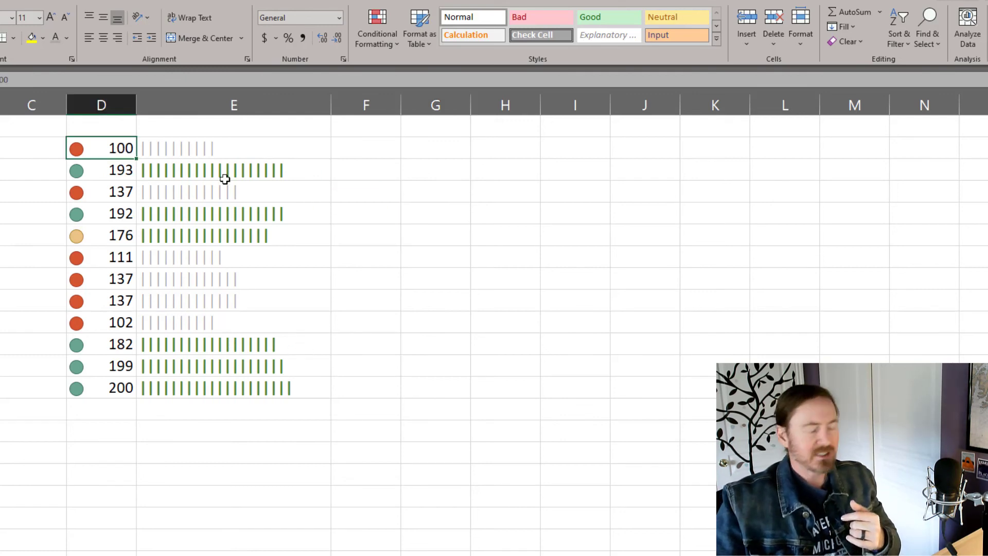
click(129, 171)
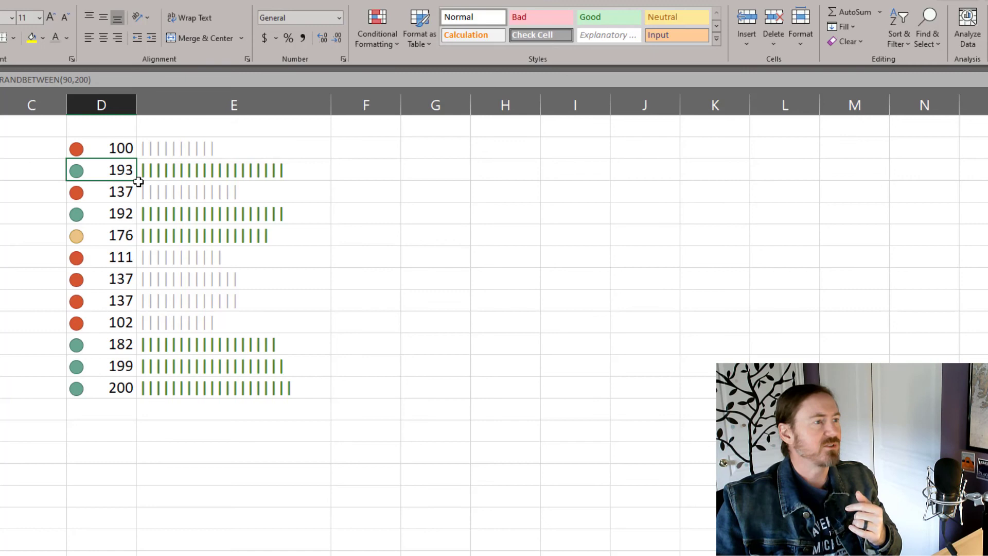
drag(136, 180, 137, 391)
click(419, 296)
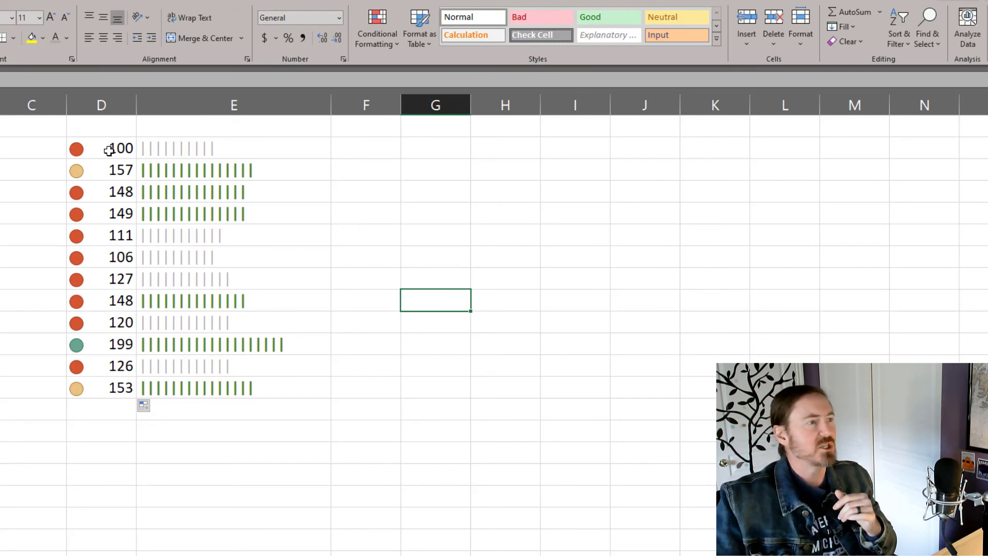
Re-enter the bar formula in E3 to recalculate, generating new random values.
drag(111, 148, 120, 392)
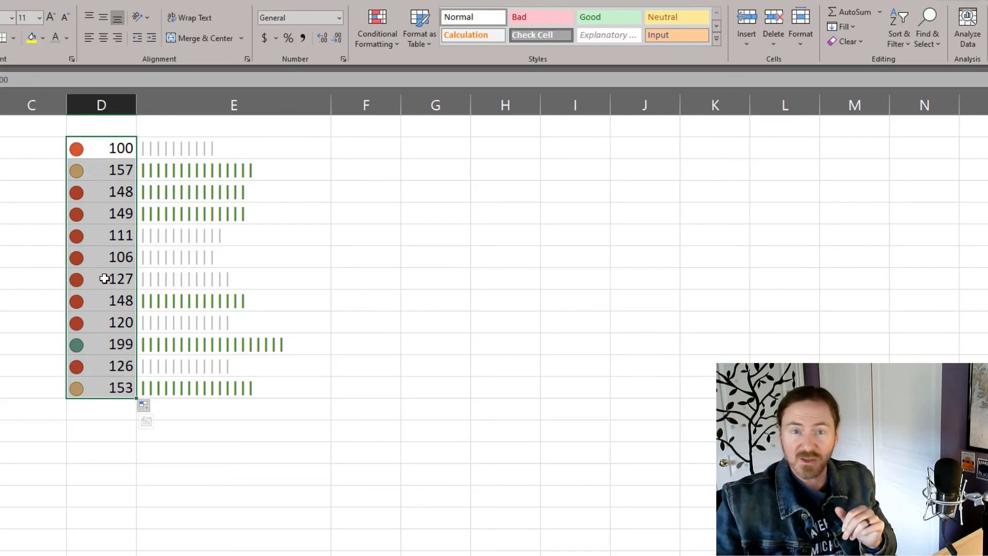
click(328, 264)
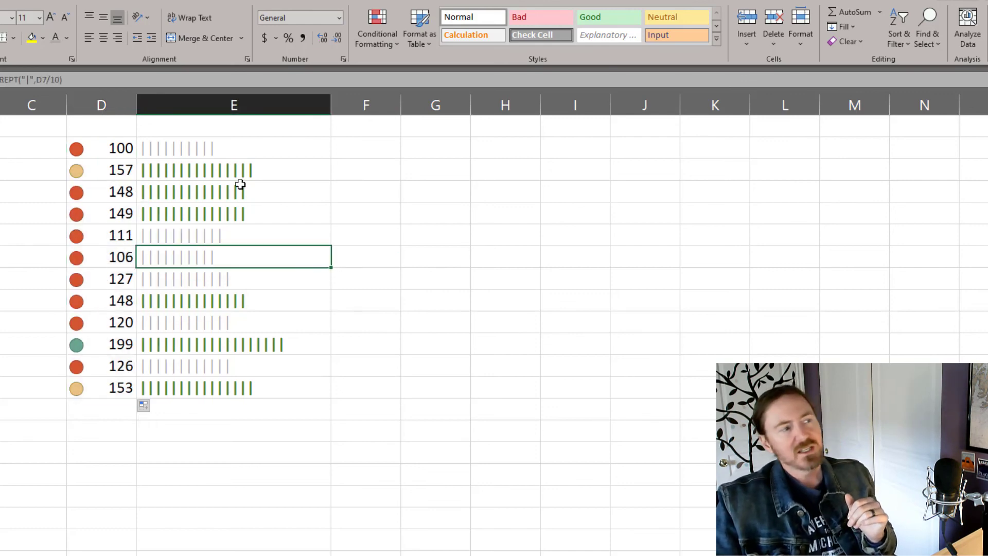
double_click(278, 175)
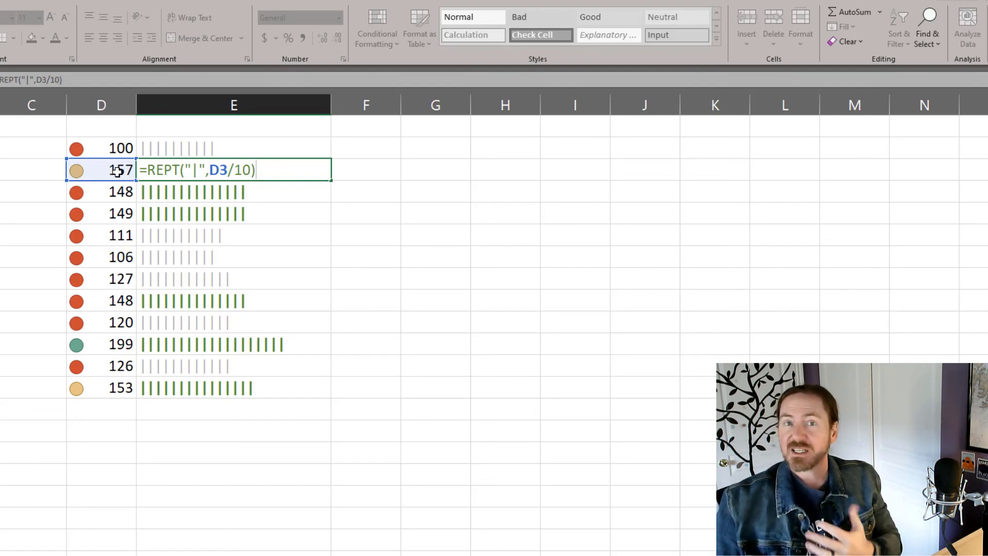
key(Return)
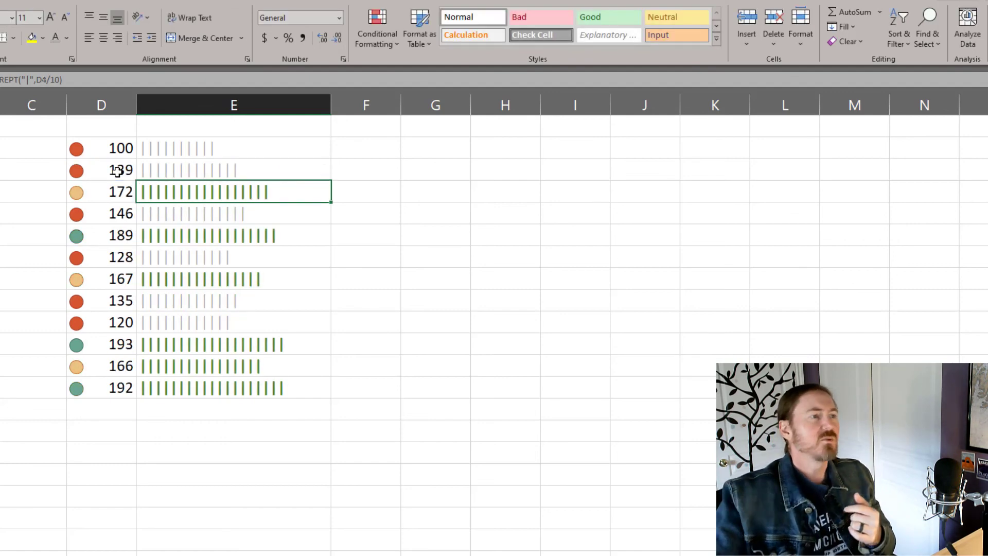